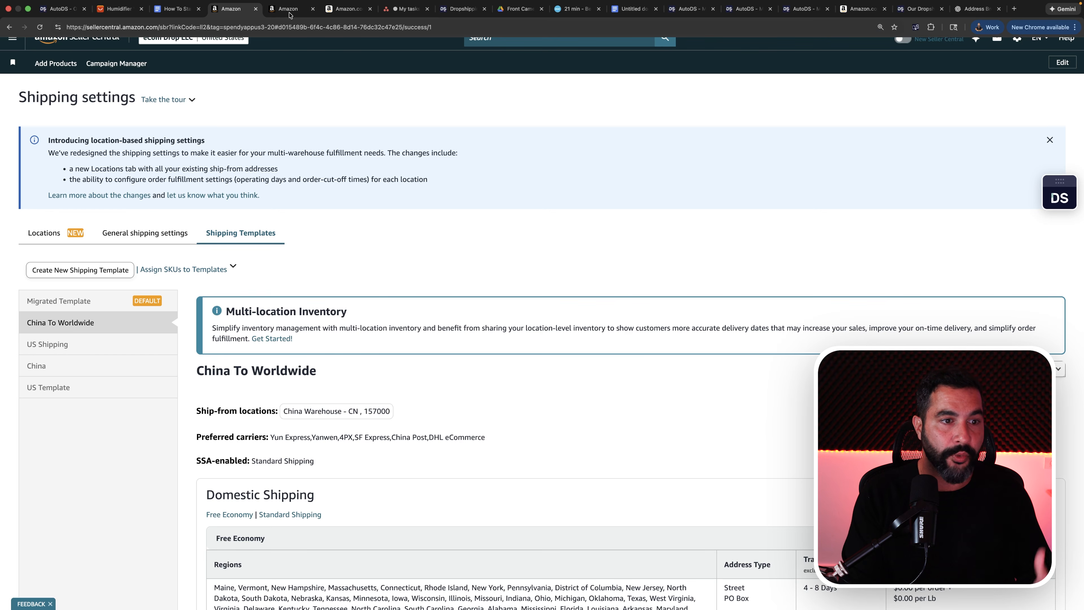
# Open the Return Policy link from the guide document's Create a Return Policy section and switch to the Return Settings page.
pyautogui.click(289, 13)
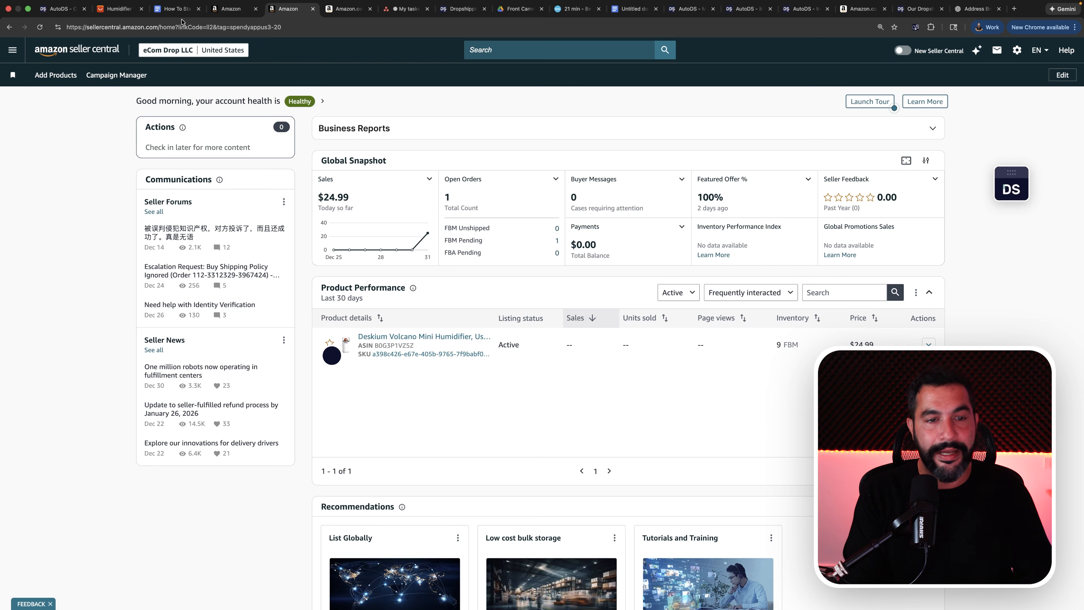
pyautogui.click(179, 10)
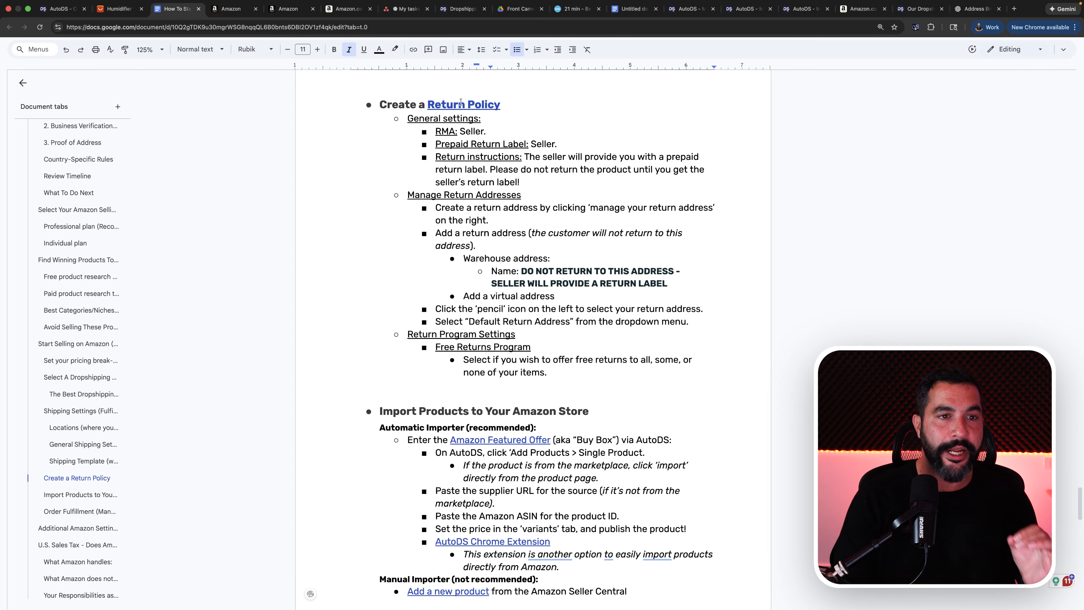
pyautogui.click(460, 104)
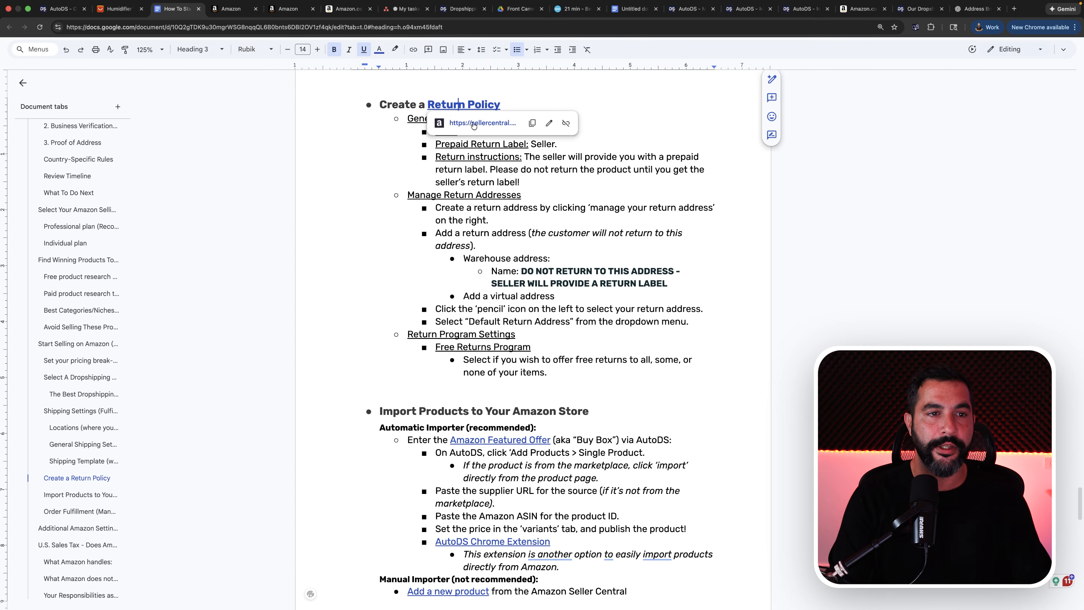
pyautogui.click(473, 123)
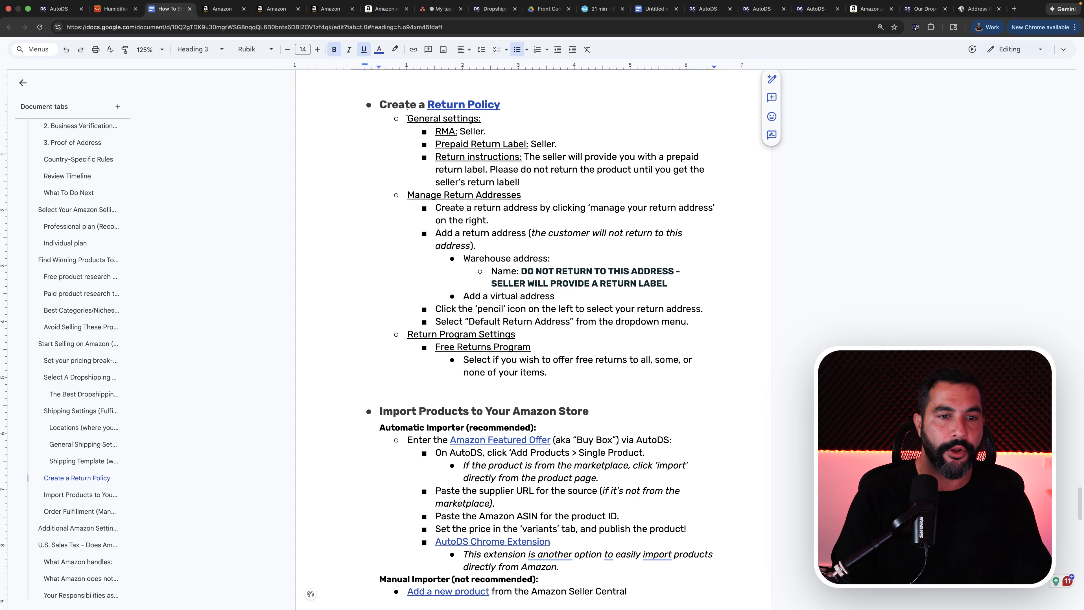
pyautogui.moveTo(407, 112); pyautogui.dragTo(546, 308)
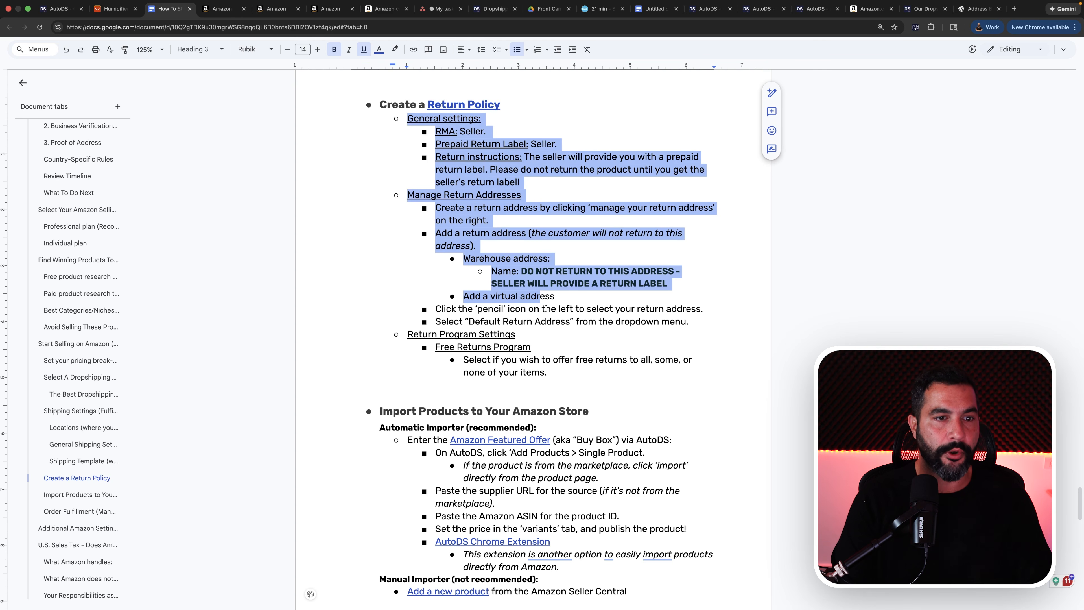
pyautogui.hotkey('ctrl', 'Tab')
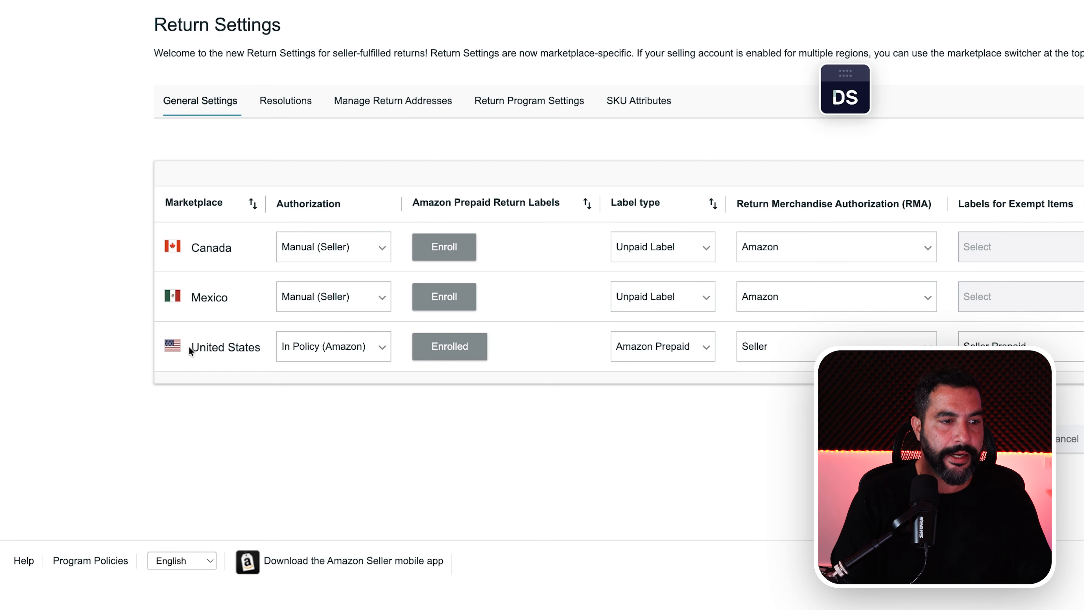
# Check the United States marketplace's authorization and label type in the general return settings.
pyautogui.click(230, 298)
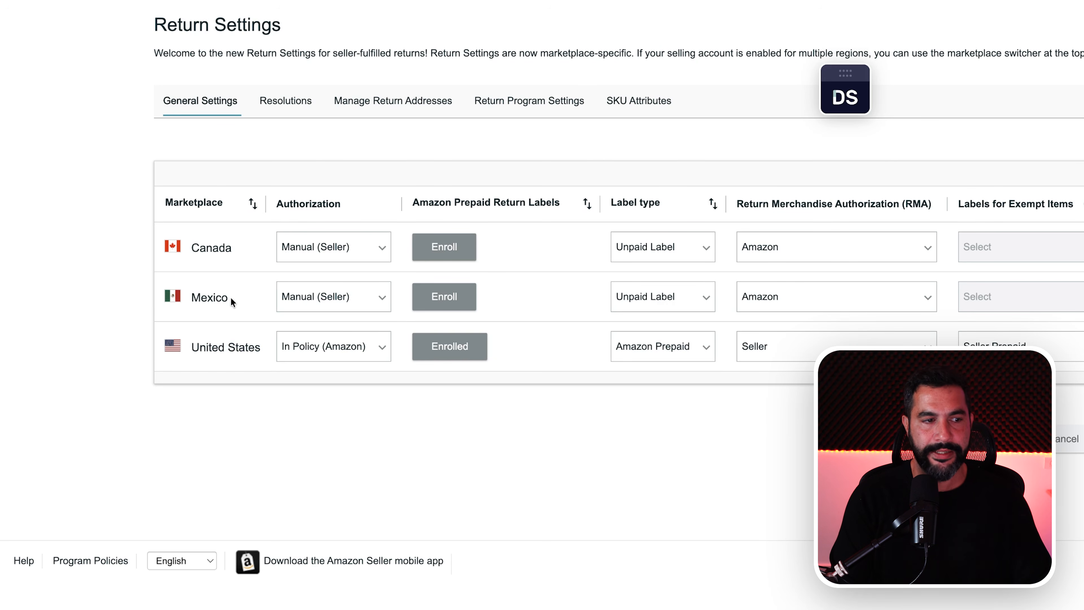
pyautogui.moveTo(225, 247); pyautogui.dragTo(193, 246)
pyautogui.click(292, 348)
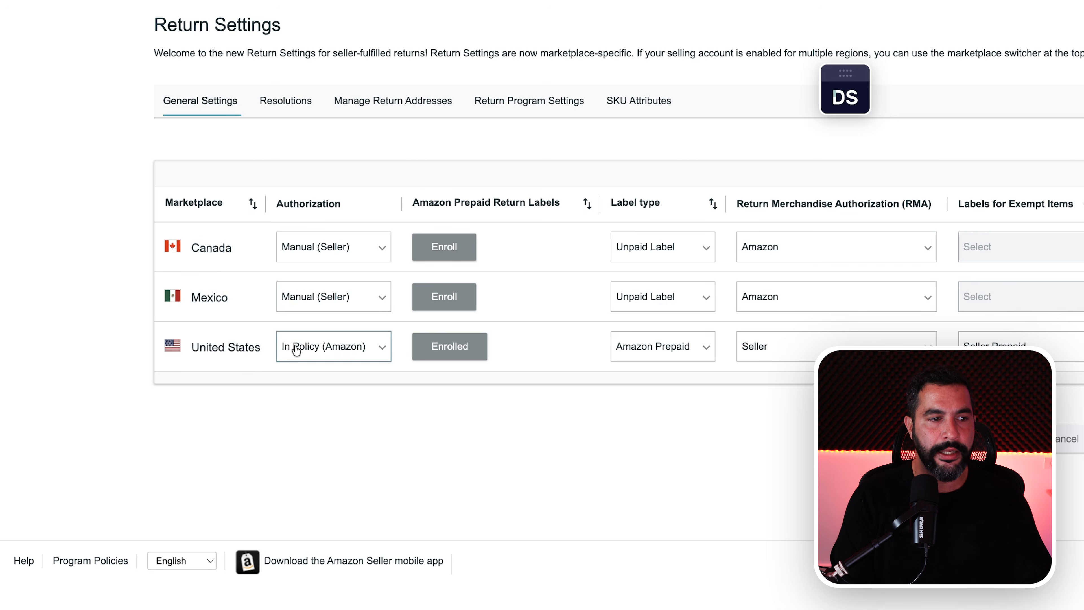
pyautogui.click(352, 348)
pyautogui.click(383, 376)
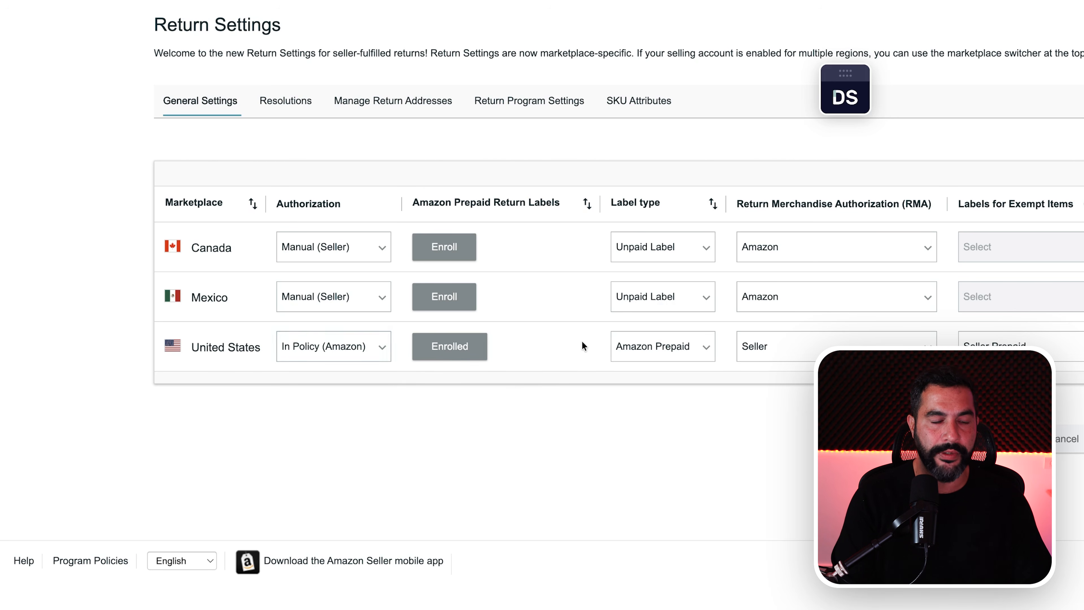
pyautogui.click(655, 345)
pyautogui.click(685, 380)
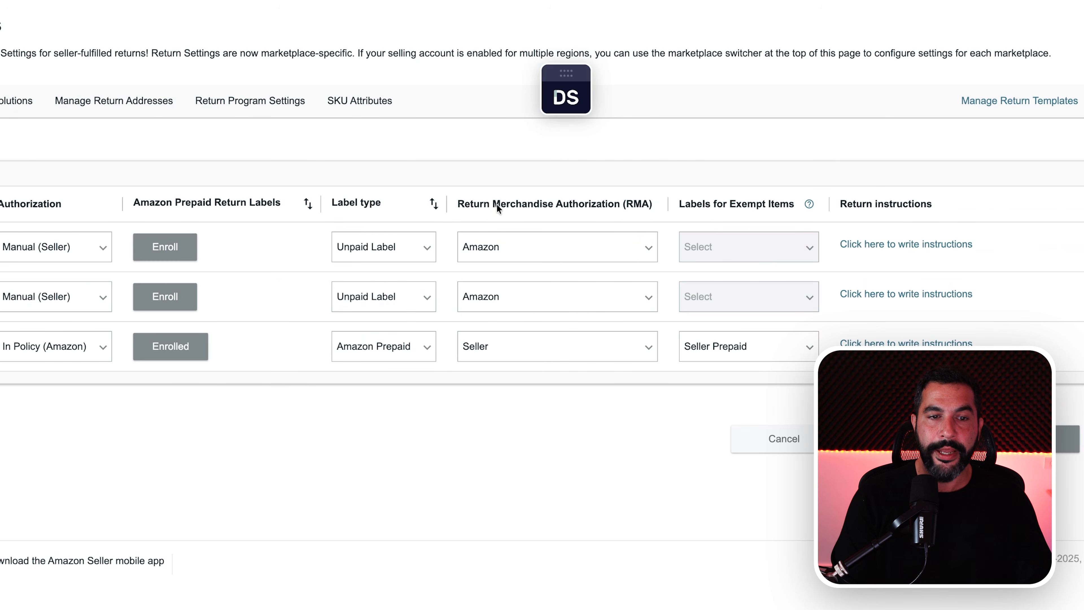
# Check the United States options for Return Merchandise Authorization (RMA) and labels for exempt items.
pyautogui.click(549, 340)
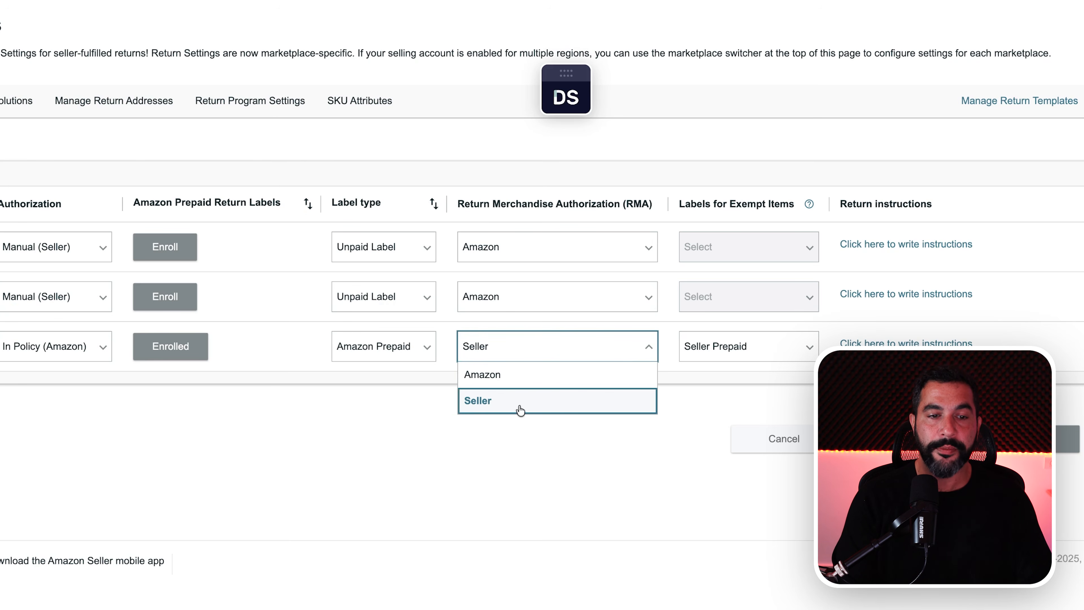
pyautogui.click(530, 425)
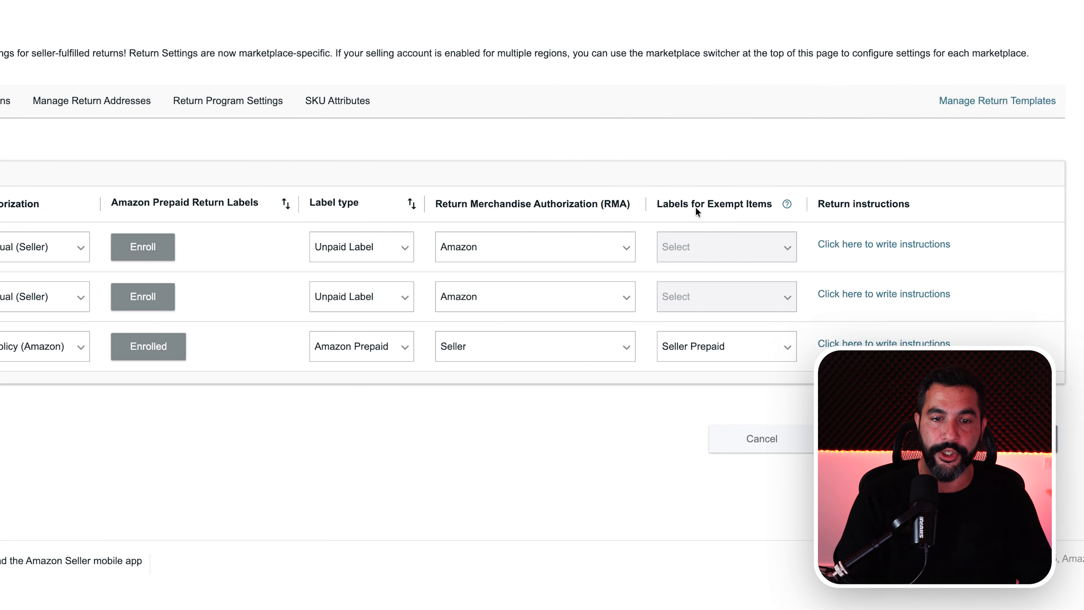
pyautogui.click(552, 348)
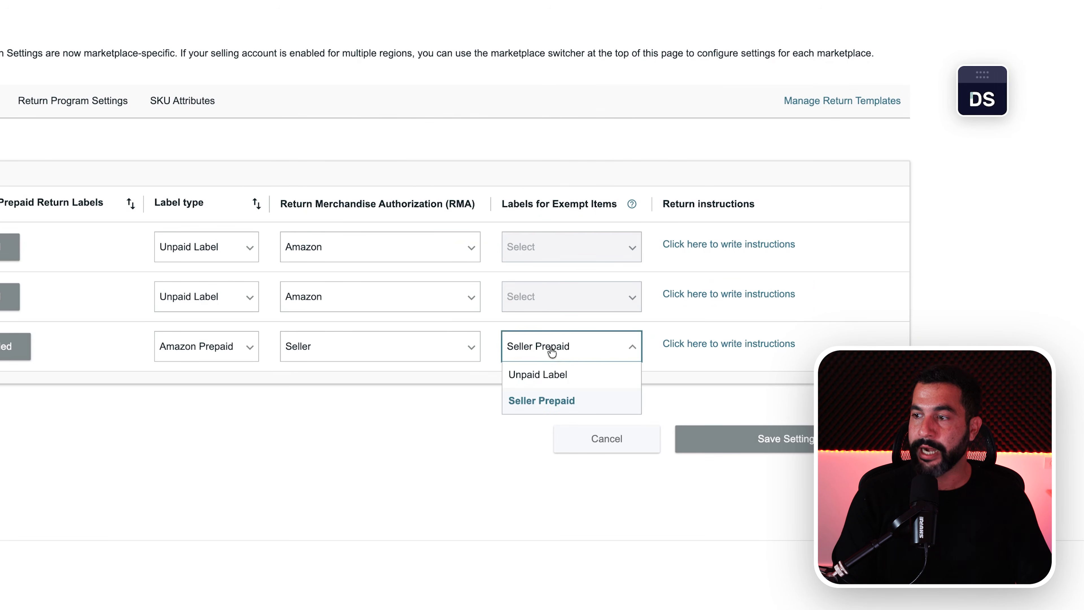
pyautogui.click(491, 431)
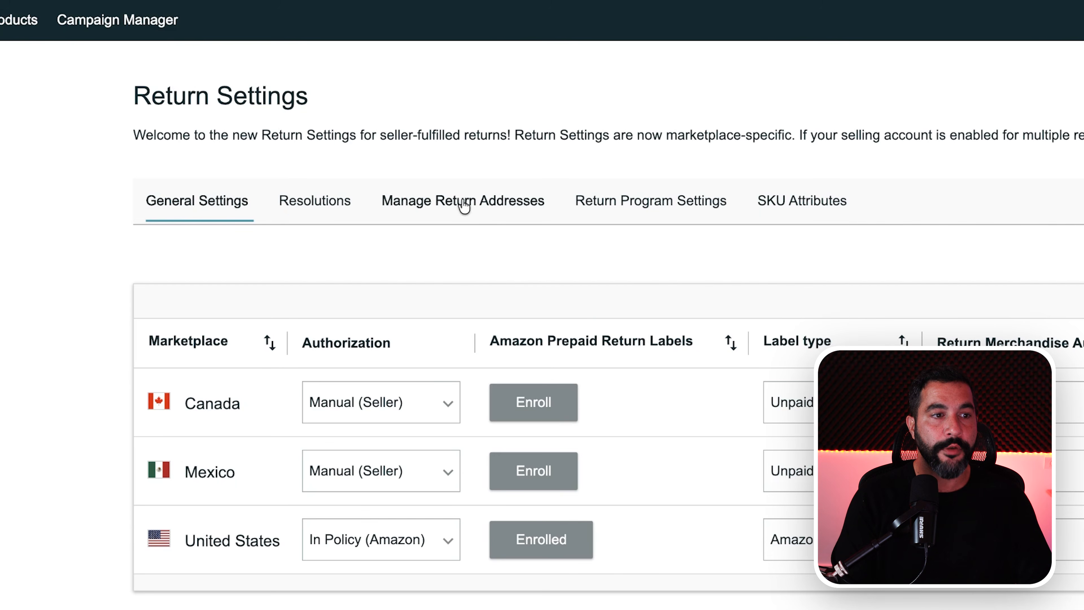
# Open the list of saved return addresses in the return address settings and review the first entry's name.
pyautogui.click(460, 205)
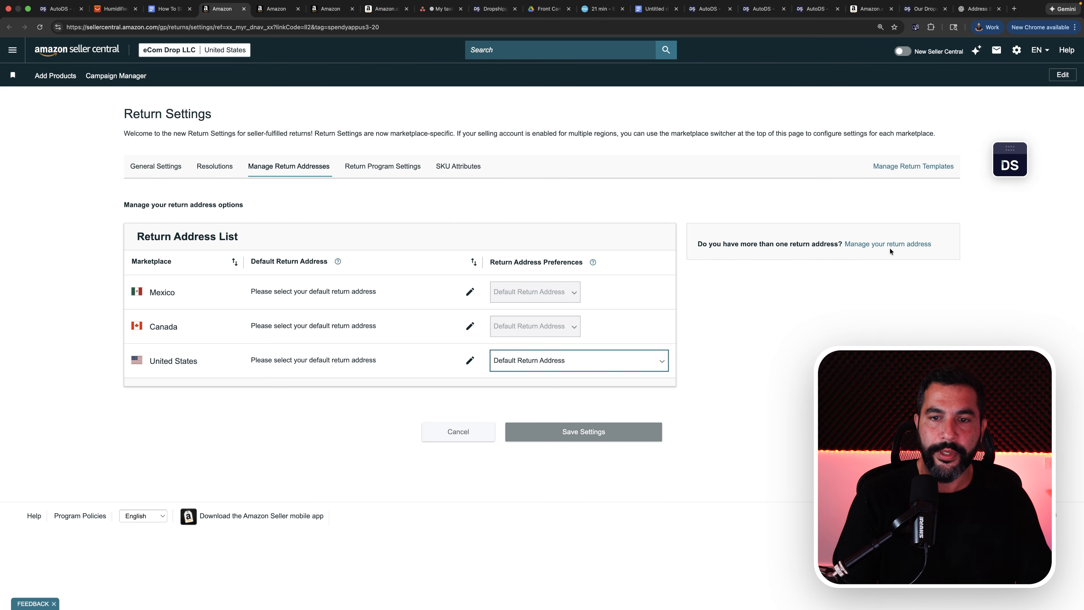
pyautogui.click(870, 247)
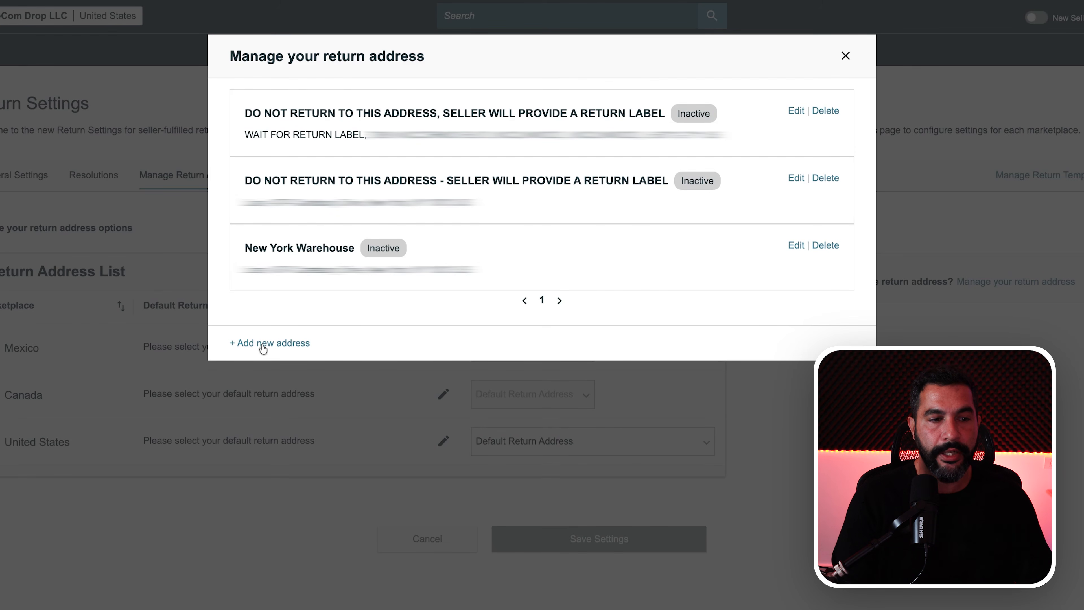
pyautogui.click(281, 344)
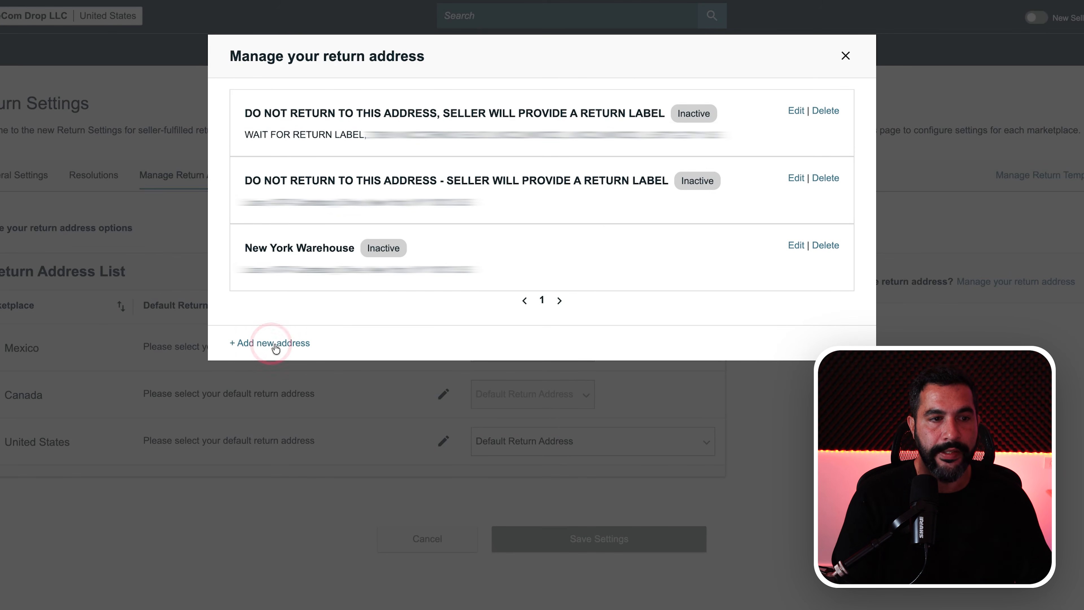
pyautogui.moveTo(244, 118); pyautogui.dragTo(624, 115)
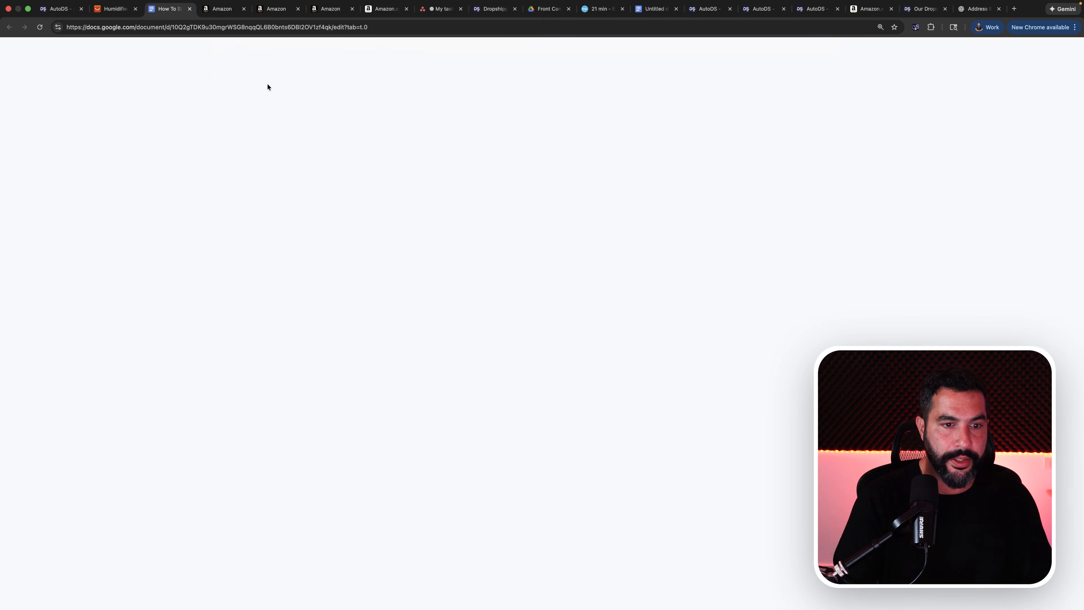
# In the guide document, copy the warehouse address name "DO NOT RETURN TO THIS ADDRESS - SELLER WILL PROVIDE A RETURN LABEL".
pyautogui.scroll(2, 483, 296)
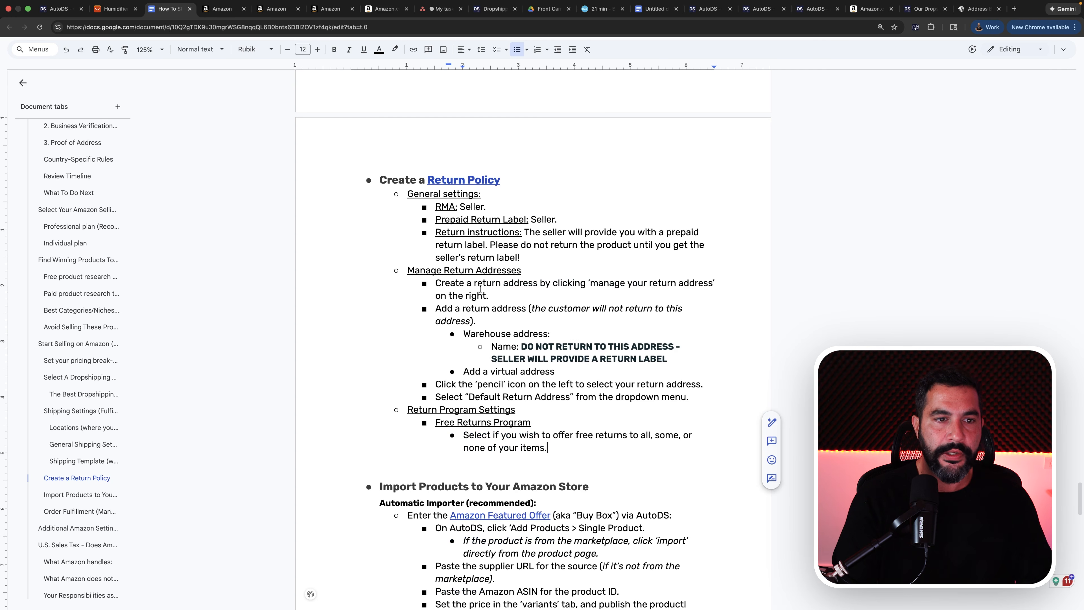
pyautogui.moveTo(434, 205); pyautogui.dragTo(522, 258)
pyautogui.moveTo(431, 271); pyautogui.dragTo(526, 318)
pyautogui.click(526, 320)
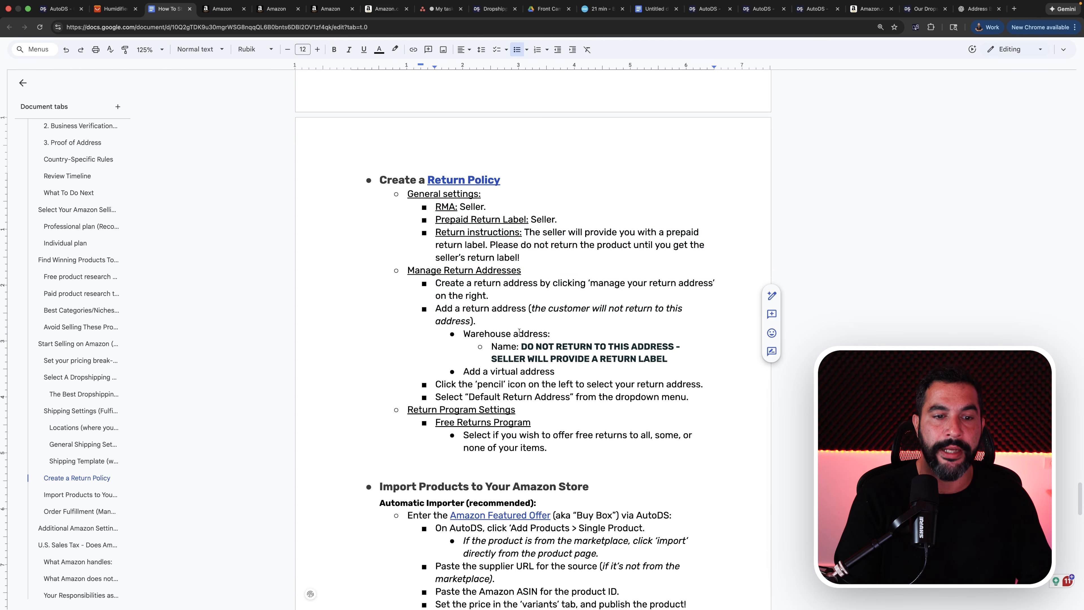
pyautogui.moveTo(523, 346); pyautogui.dragTo(685, 362)
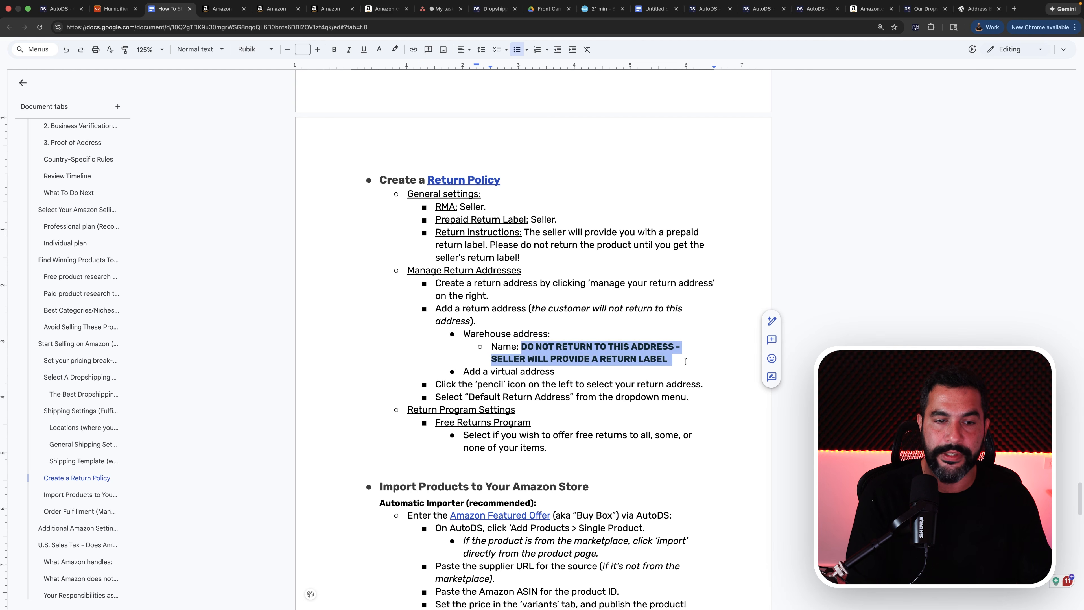
pyautogui.rightClick(636, 345)
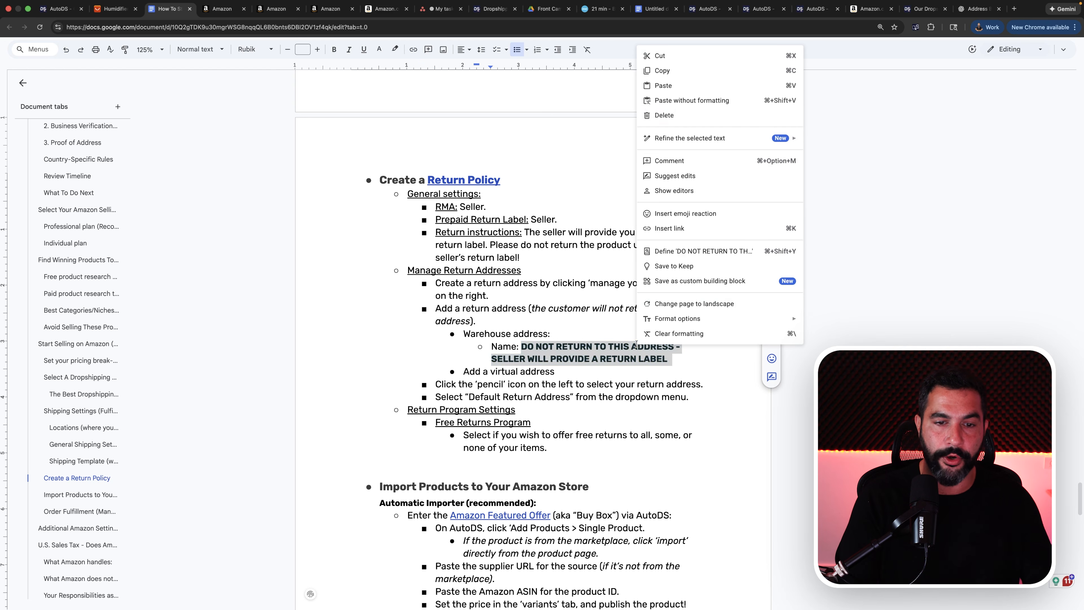
pyautogui.click(674, 71)
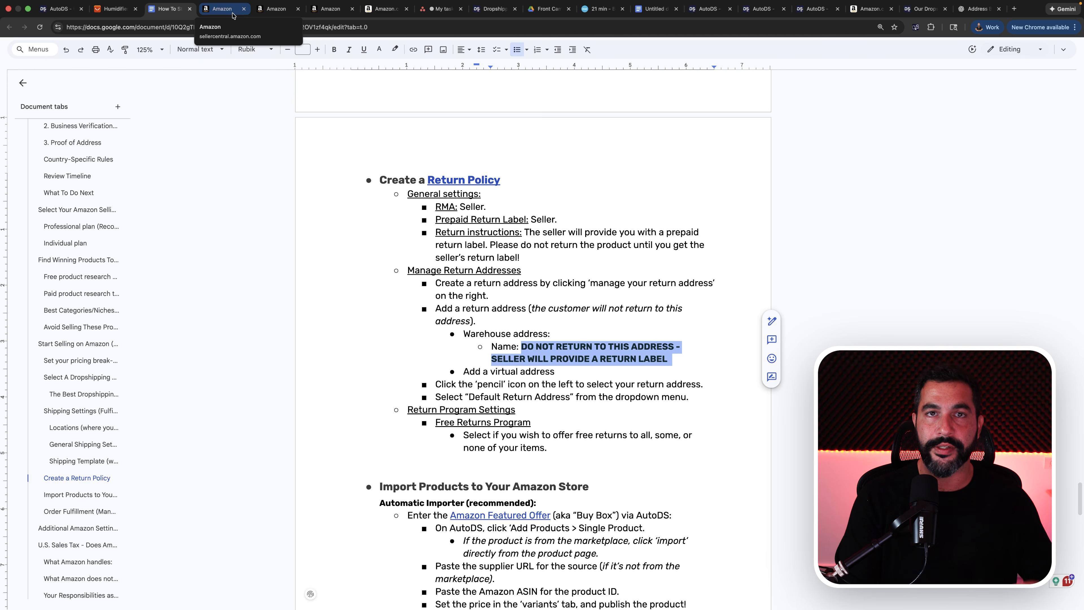
# Back in Seller Central, start a new return address and paste the copied text as its address name.
pyautogui.click(233, 15)
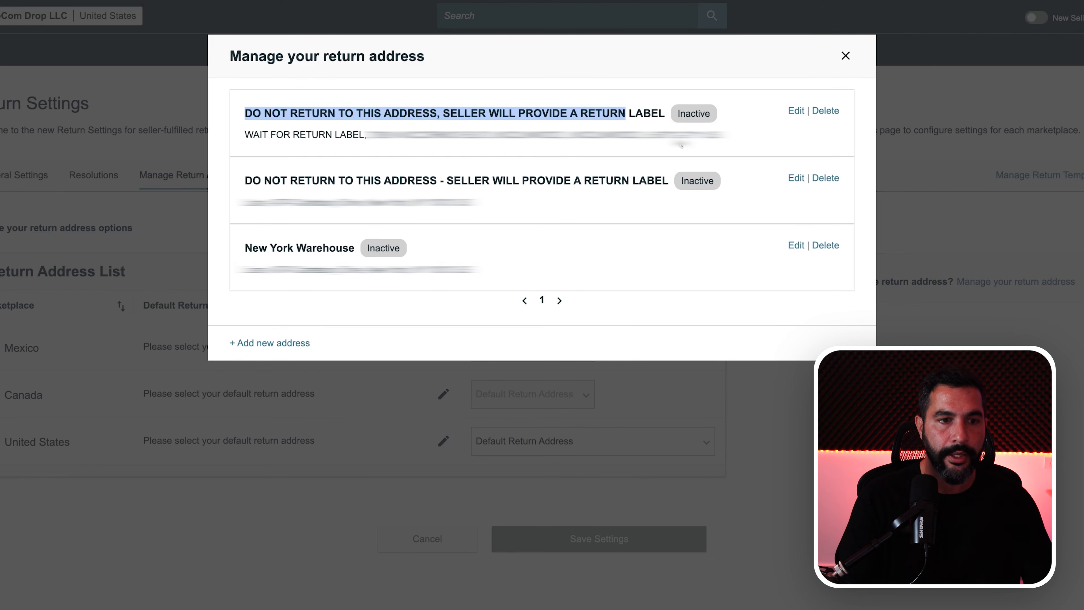
pyautogui.click(272, 342)
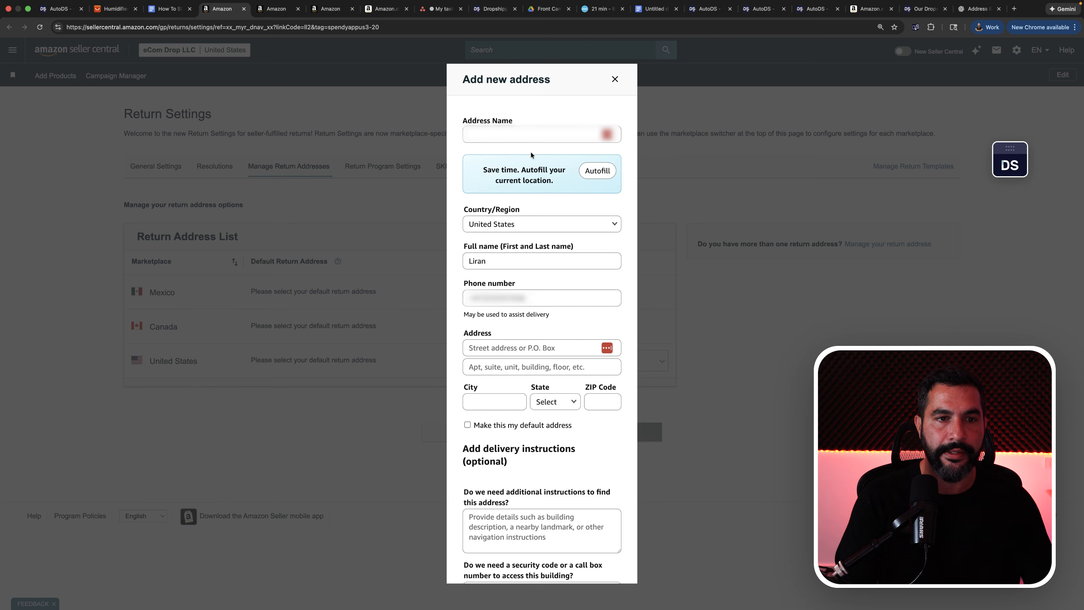
pyautogui.click(529, 136)
pyautogui.press('super+v')
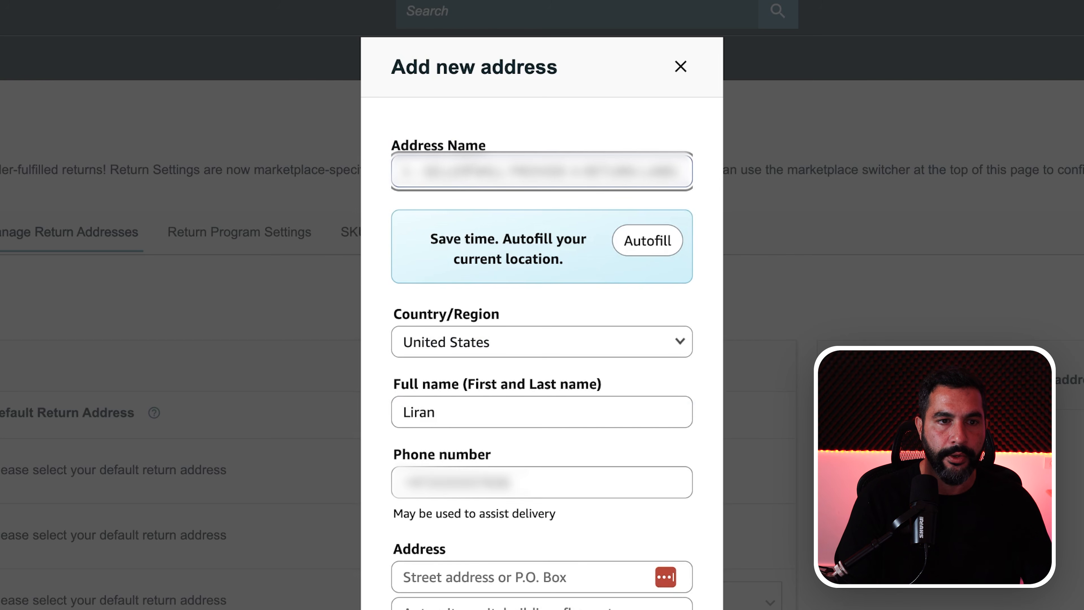
pyautogui.moveTo(678, 172); pyautogui.dragTo(296, 169)
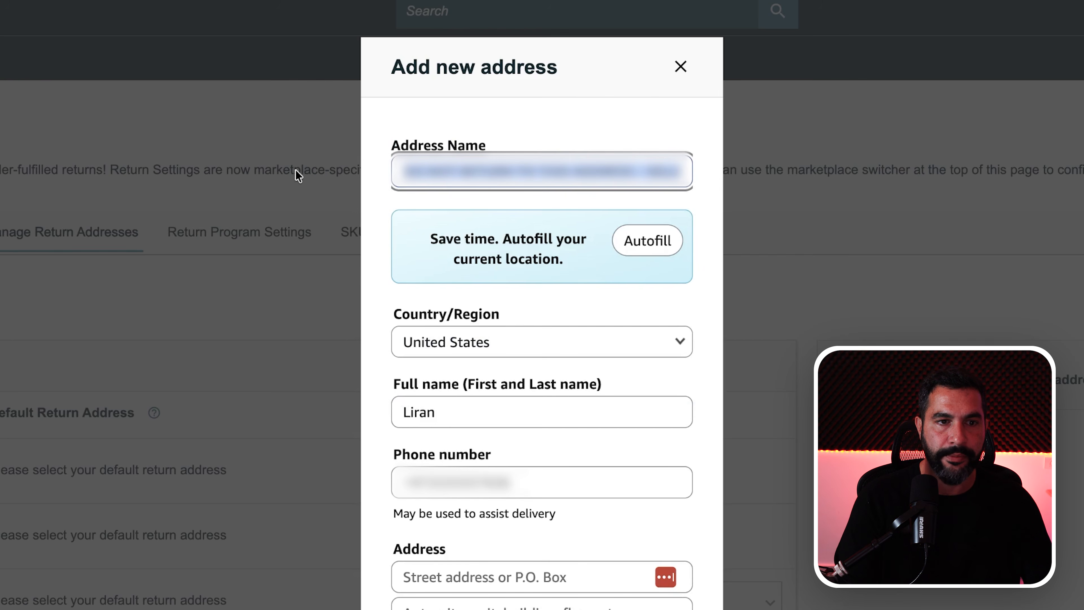
pyautogui.click(453, 171)
pyautogui.moveTo(453, 172); pyautogui.dragTo(737, 174)
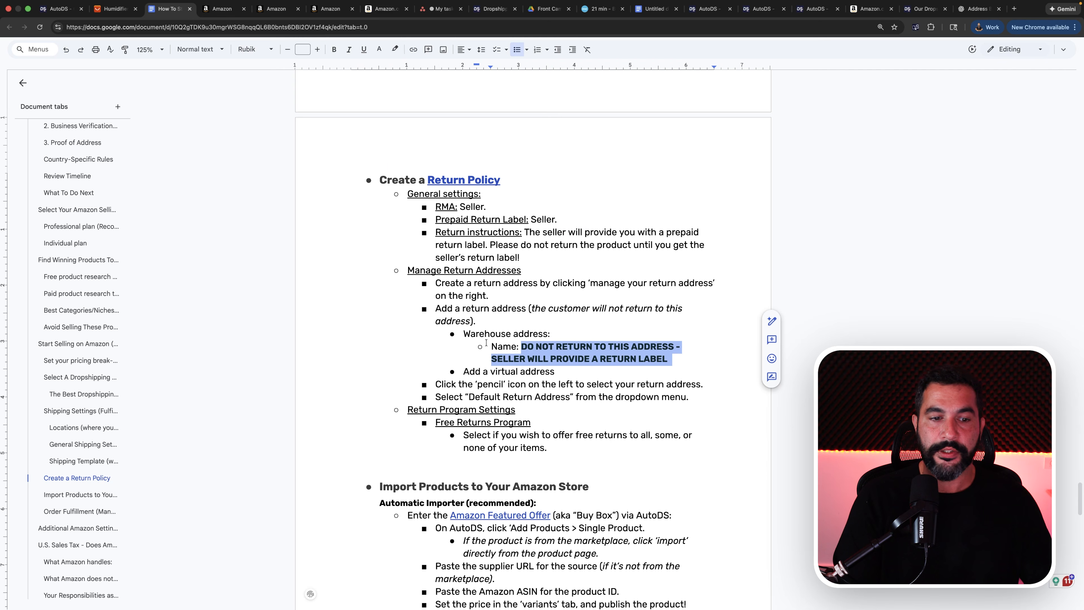
# Review the guide's virtual address note, USA warehouse address link and recommended return address name.
pyautogui.moveTo(464, 368); pyautogui.dragTo(540, 366)
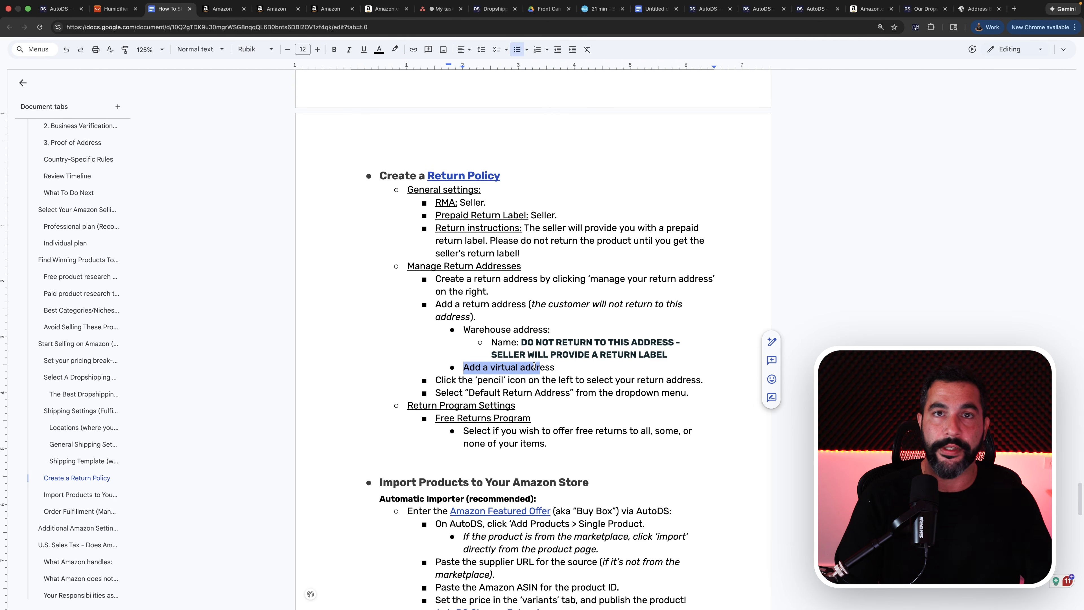
pyautogui.scroll(20, 534, 363)
pyautogui.scroll(15, 530, 353)
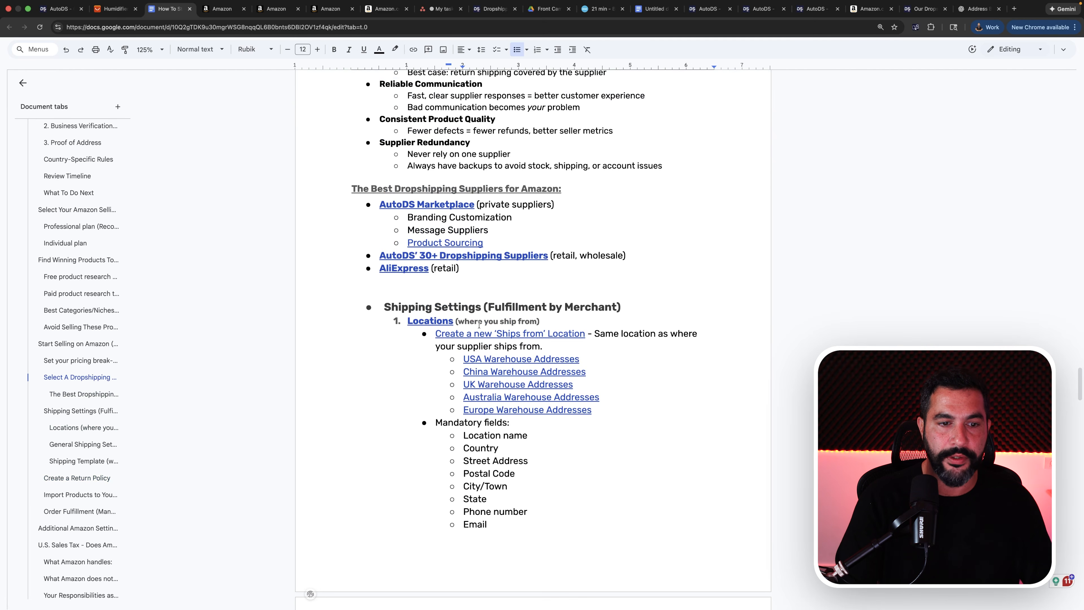
pyautogui.moveTo(462, 356); pyautogui.dragTo(580, 358)
pyautogui.click(584, 356)
pyautogui.scroll(-20, 585, 355)
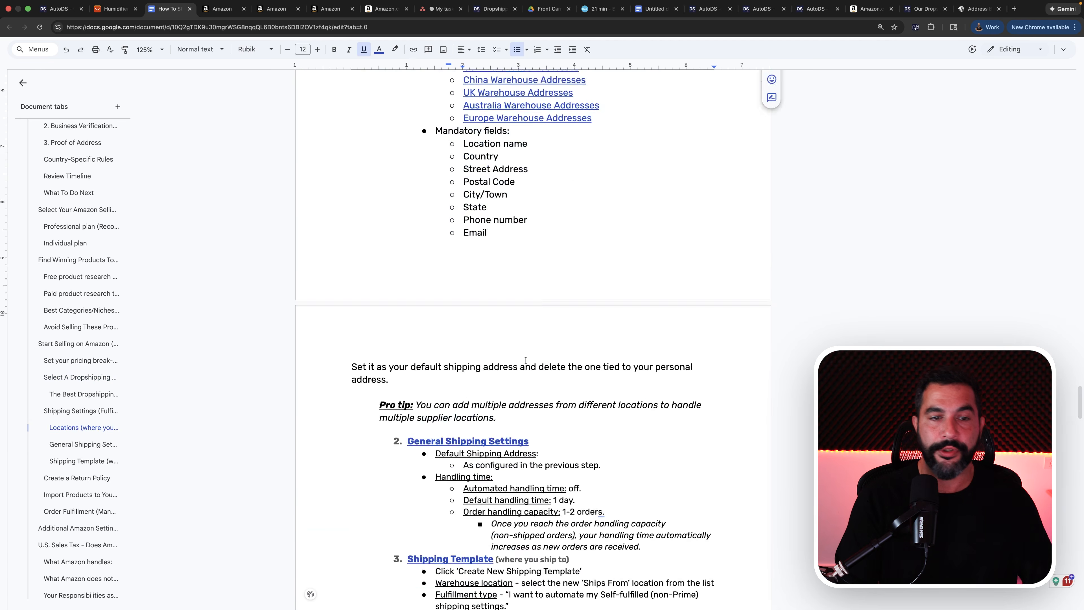
pyautogui.scroll(-10, 524, 359)
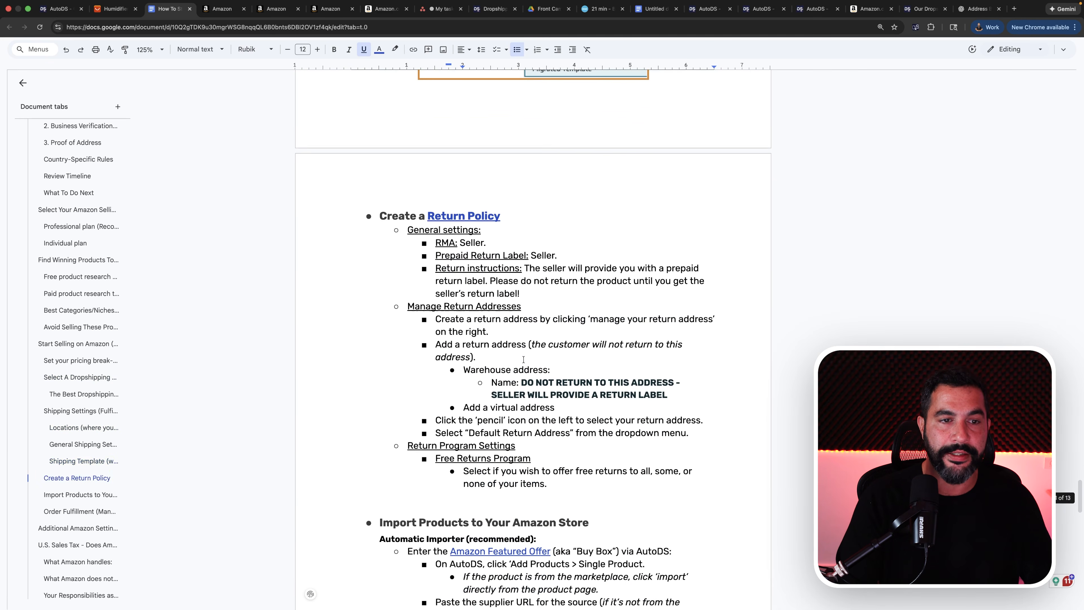
pyautogui.scroll(-4, 480, 259)
pyautogui.moveTo(522, 201); pyautogui.dragTo(673, 212)
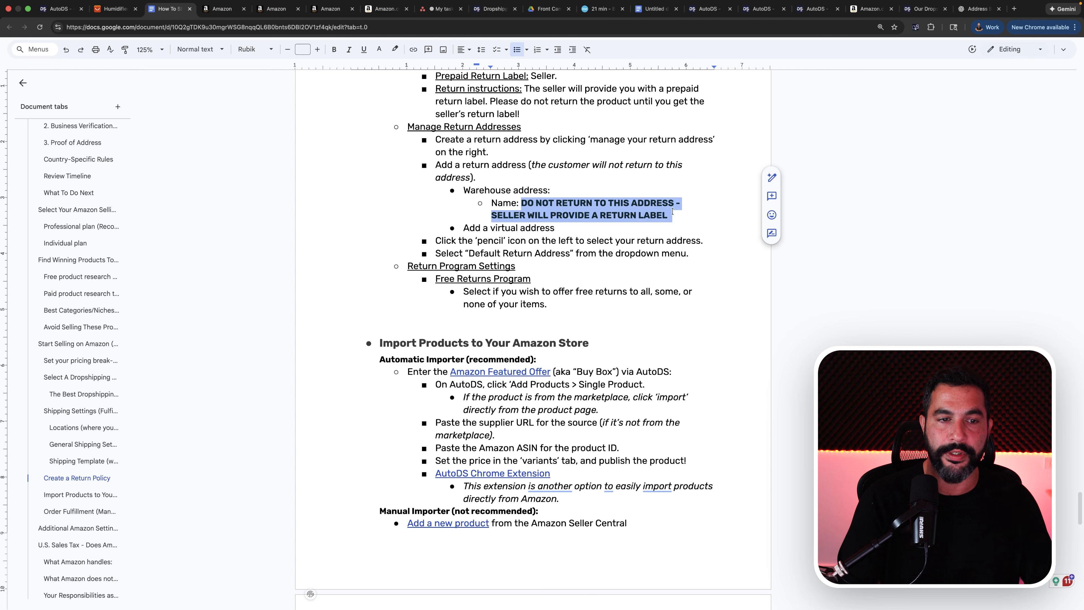
# Return to the new address form in Seller Central and clear the prefilled full name and phone number.
pyautogui.click(220, 9)
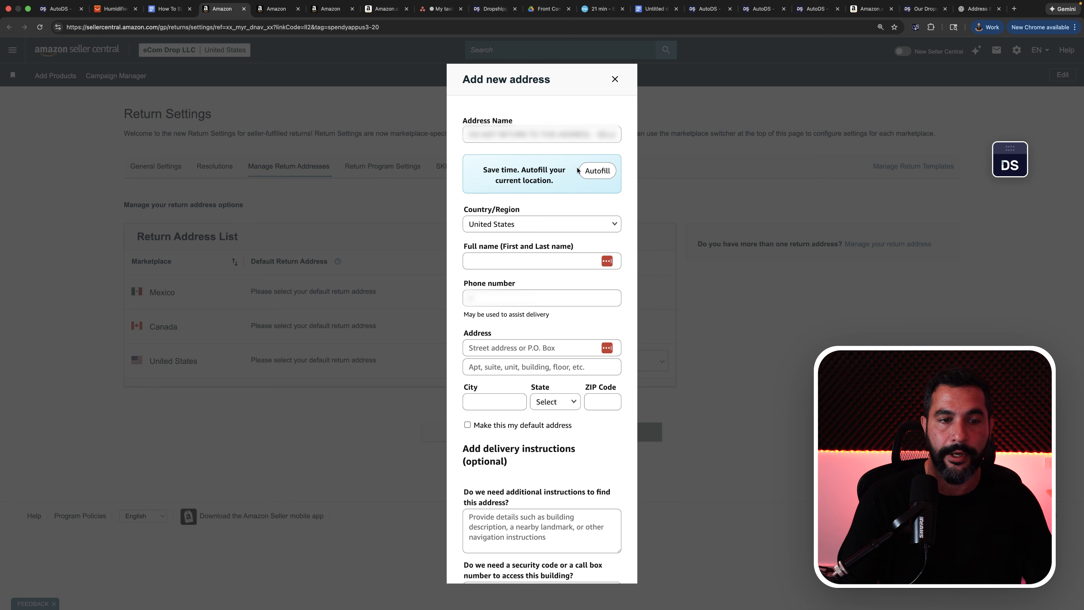
pyautogui.click(504, 291)
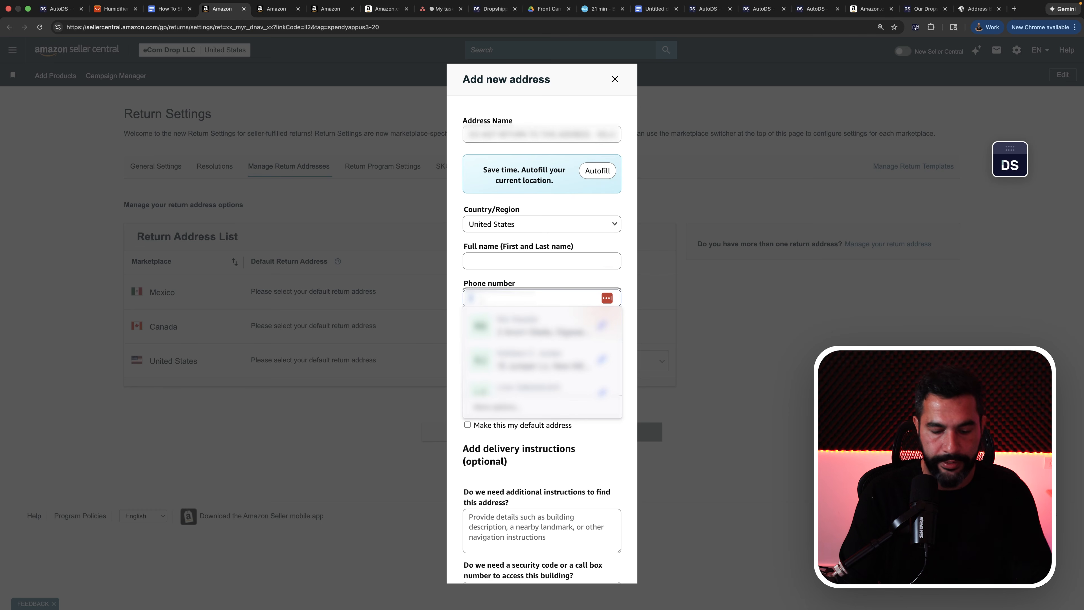
pyautogui.click(533, 212)
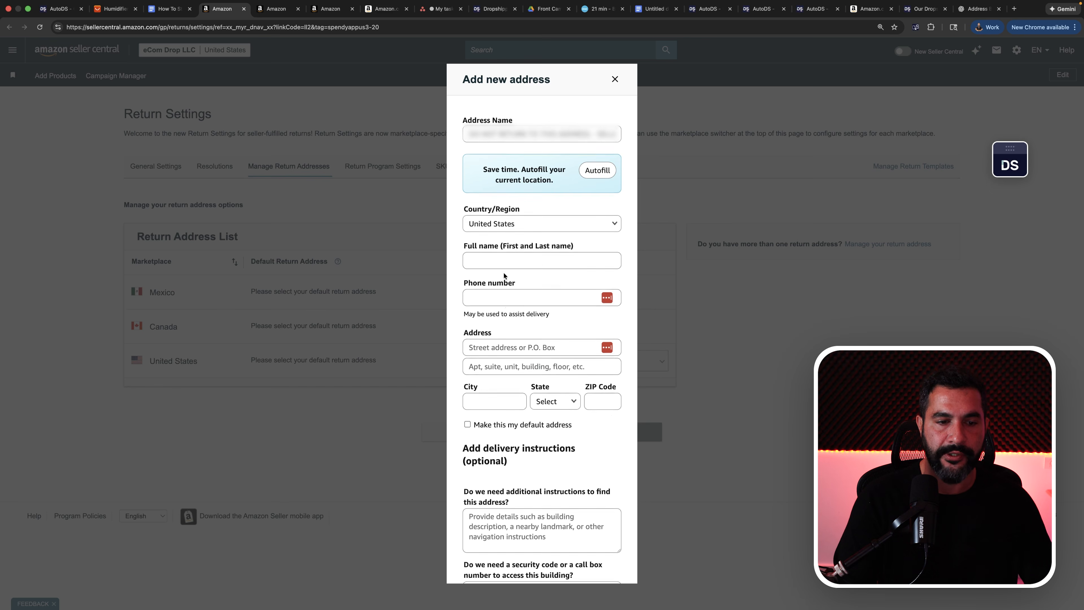
# Look through the remaining new address fields, leave the form without adding the address, and check the United States return address preference.
pyautogui.scroll(-5, 510, 222)
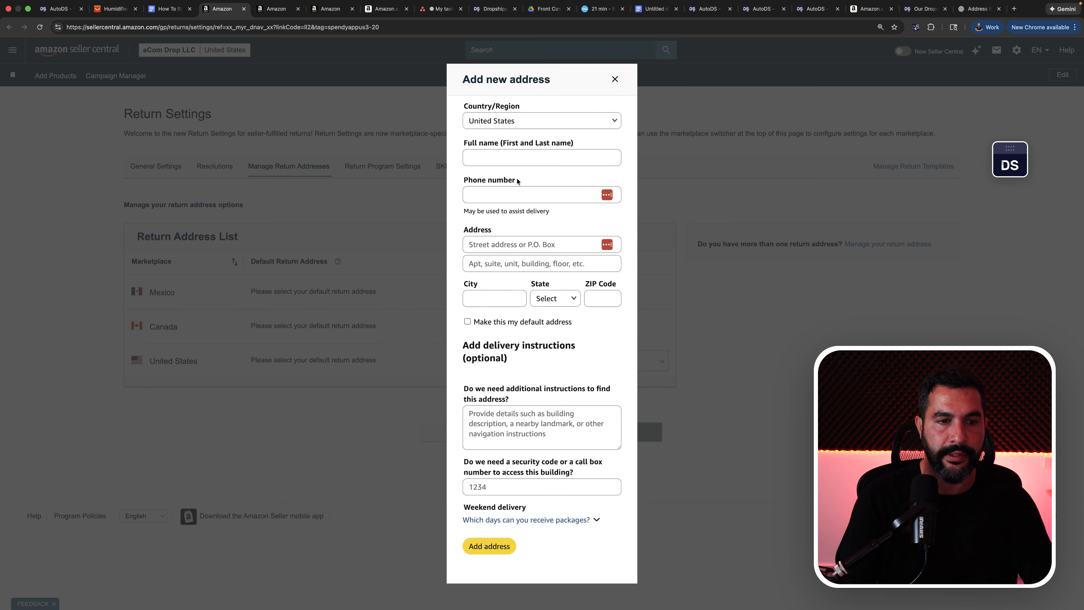
pyautogui.scroll(-3, 512, 184)
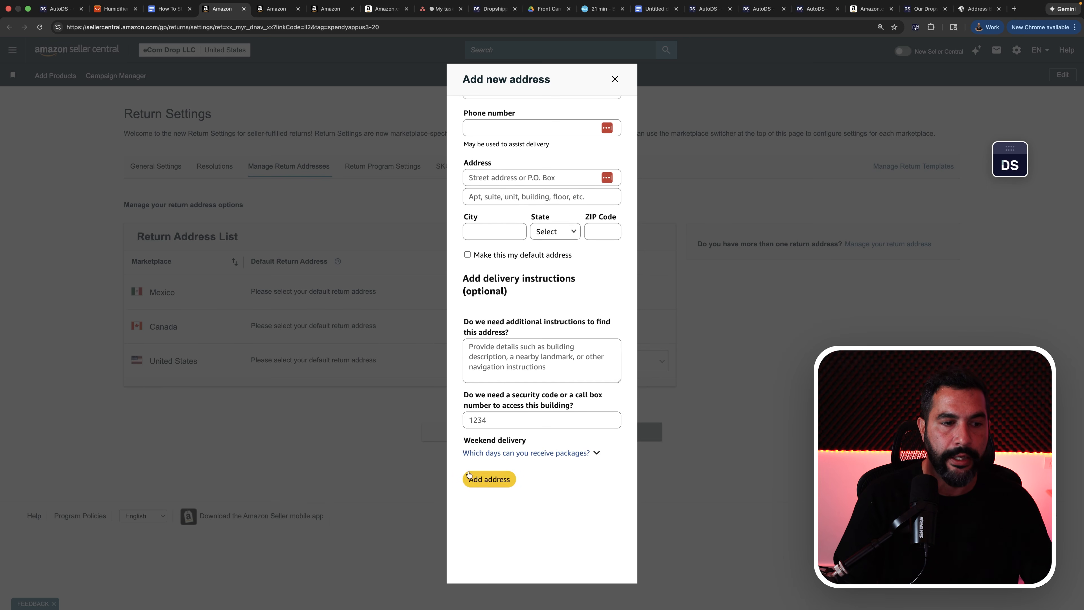
pyautogui.click(306, 339)
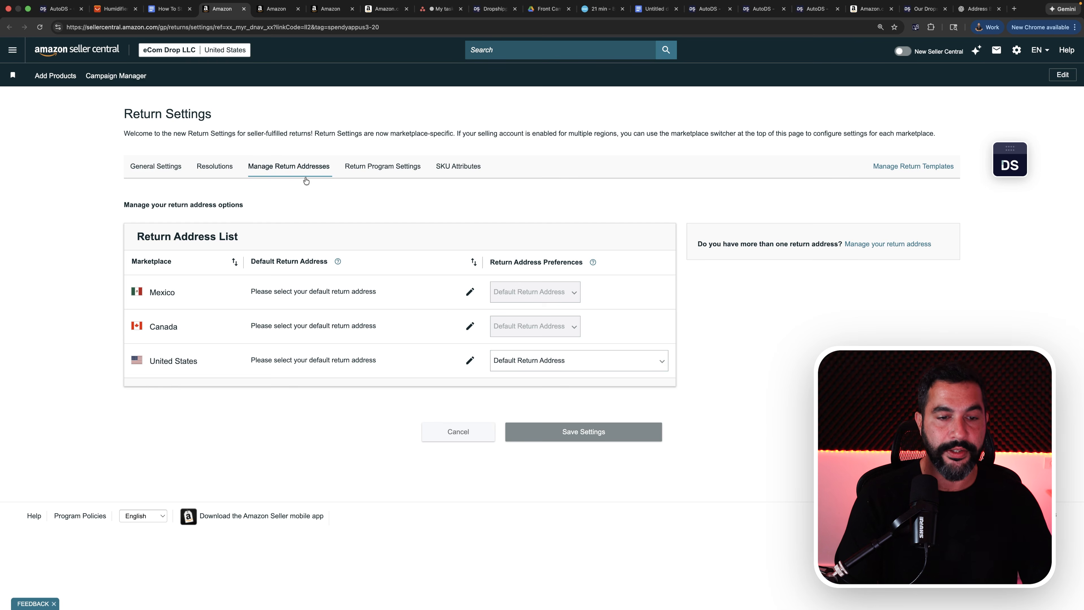
pyautogui.click(521, 363)
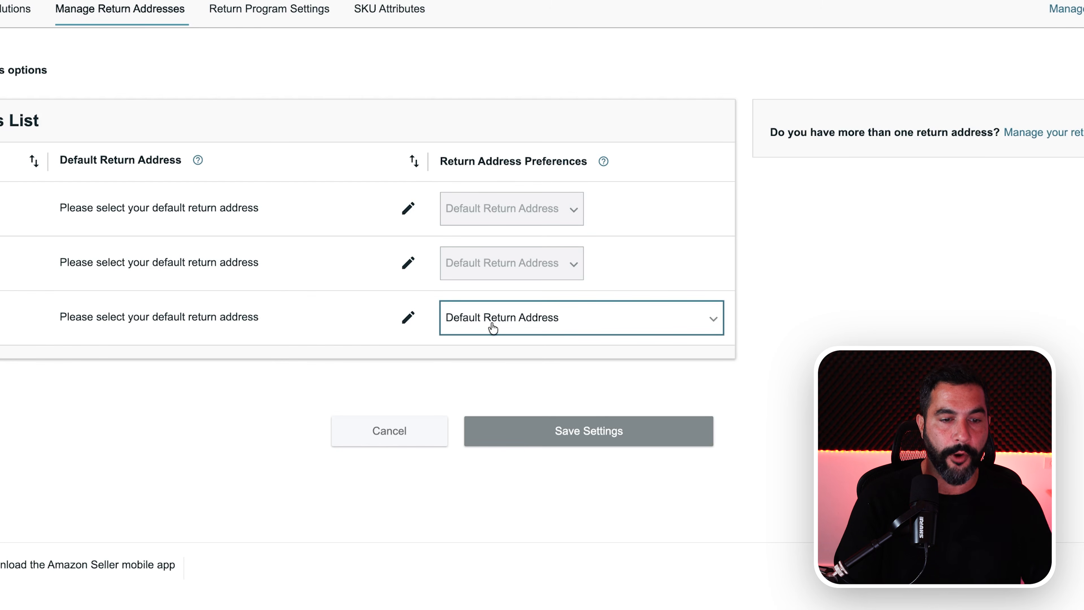
pyautogui.click(493, 328)
# In the Return Program Settings, try the Free Returns options for the United States, choose free returns for some items, and save.
pyautogui.click(252, 13)
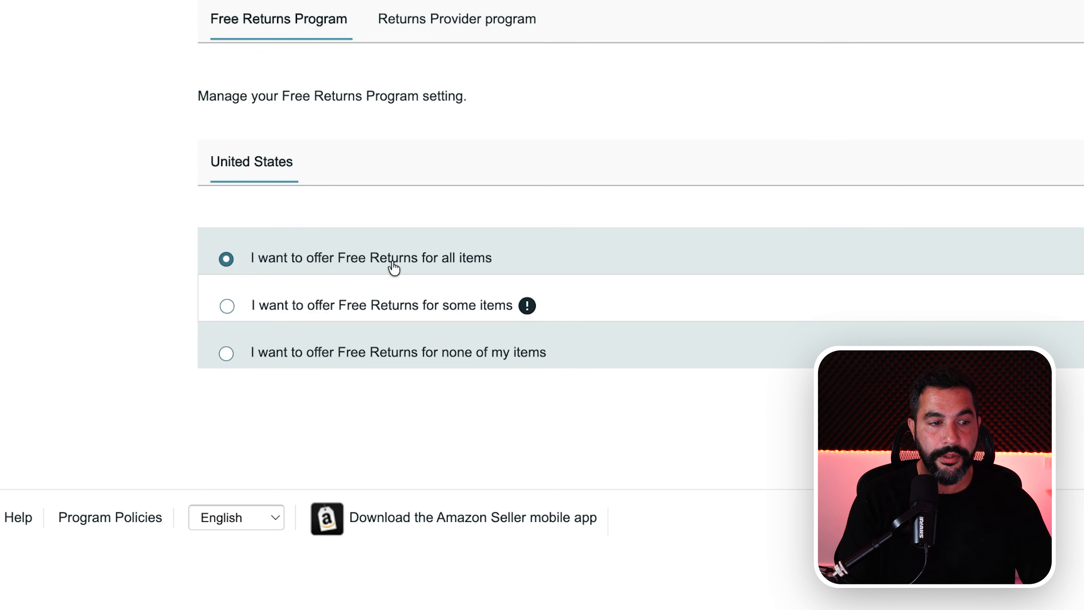
pyautogui.click(375, 306)
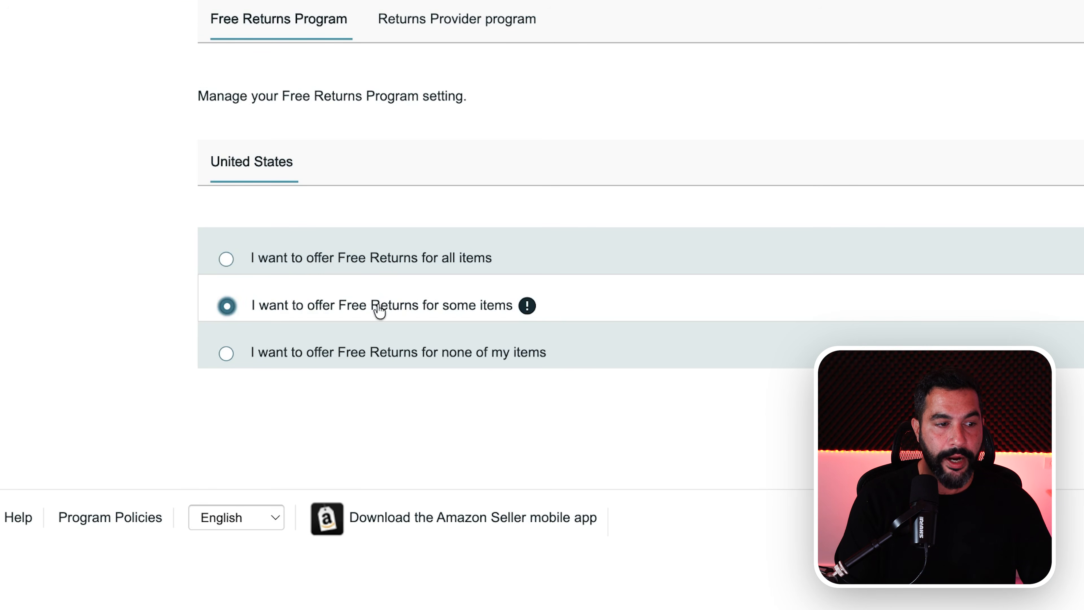
pyautogui.click(382, 359)
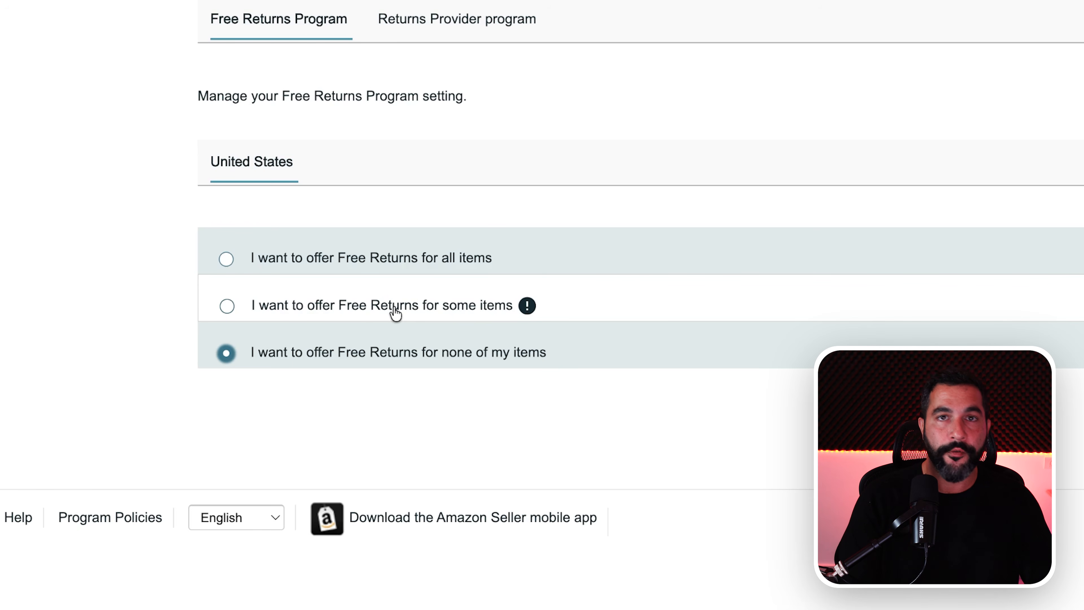
pyautogui.click(356, 312)
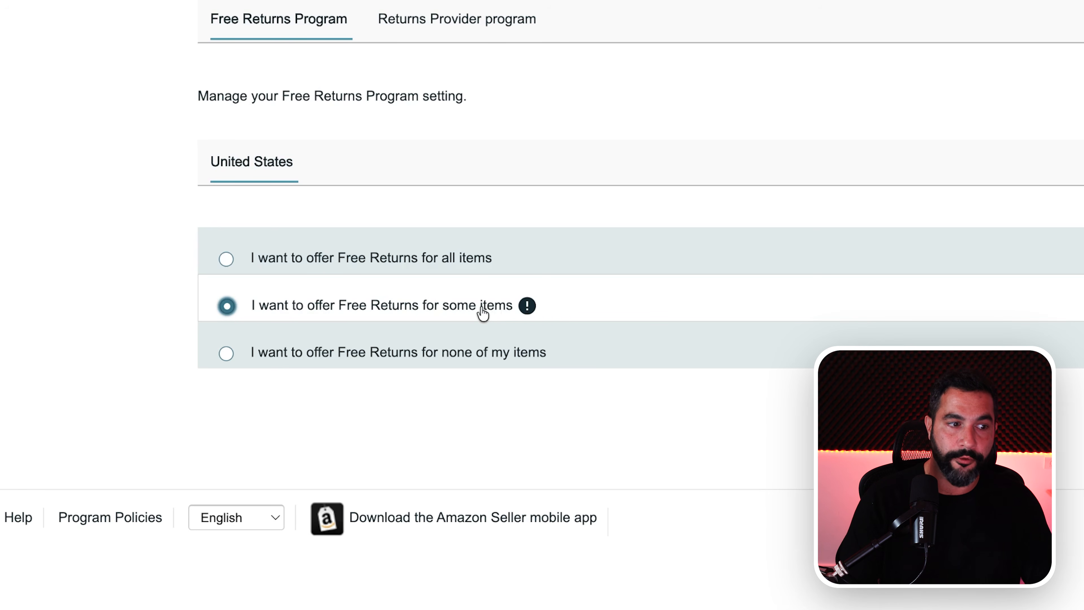
pyautogui.click(433, 261)
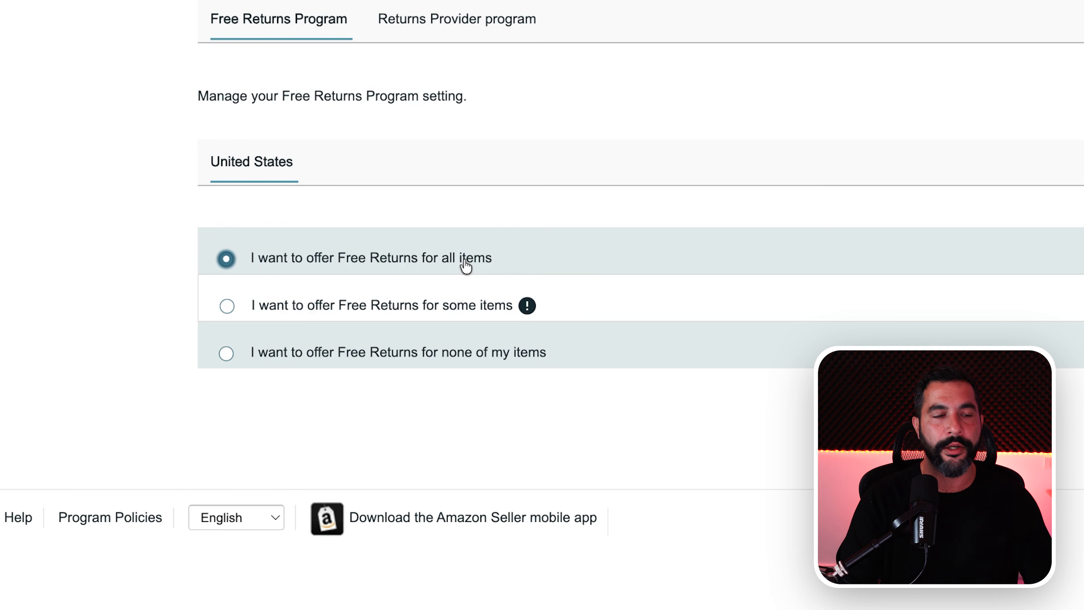
pyautogui.click(456, 312)
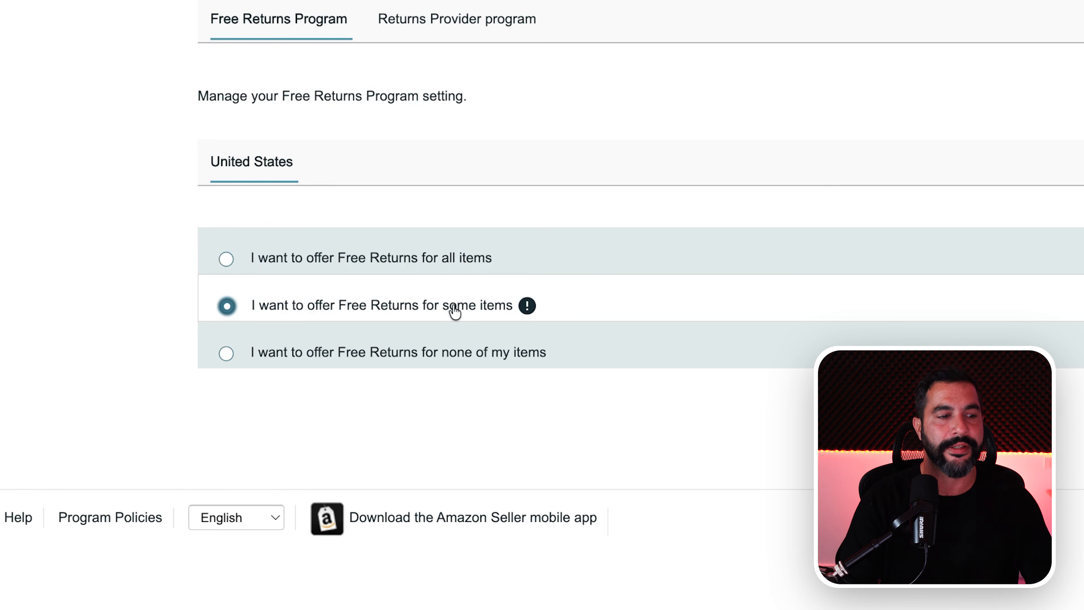
pyautogui.click(440, 269)
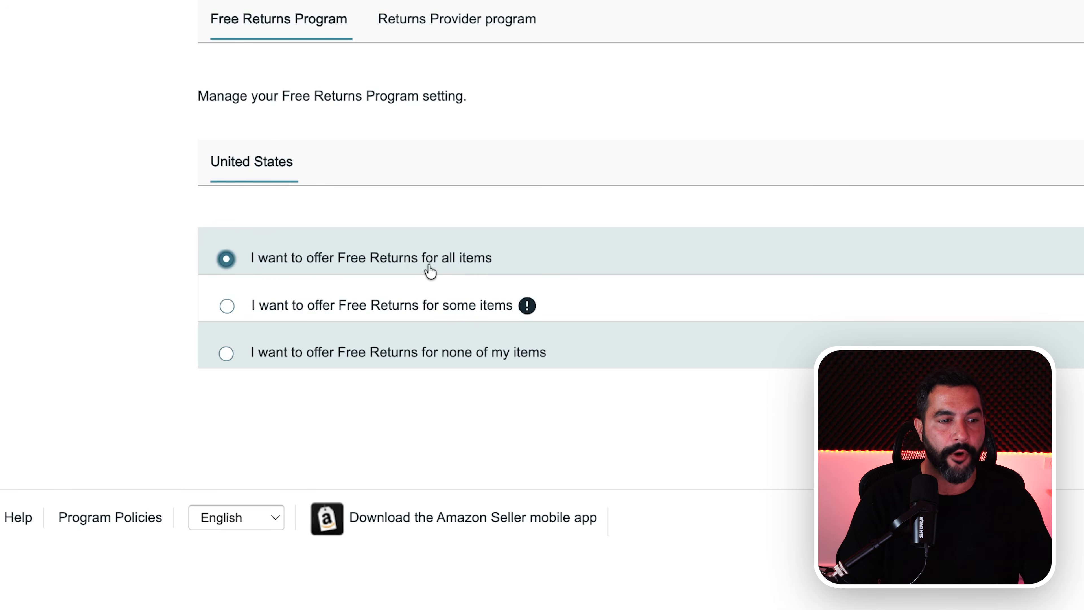
pyautogui.click(426, 305)
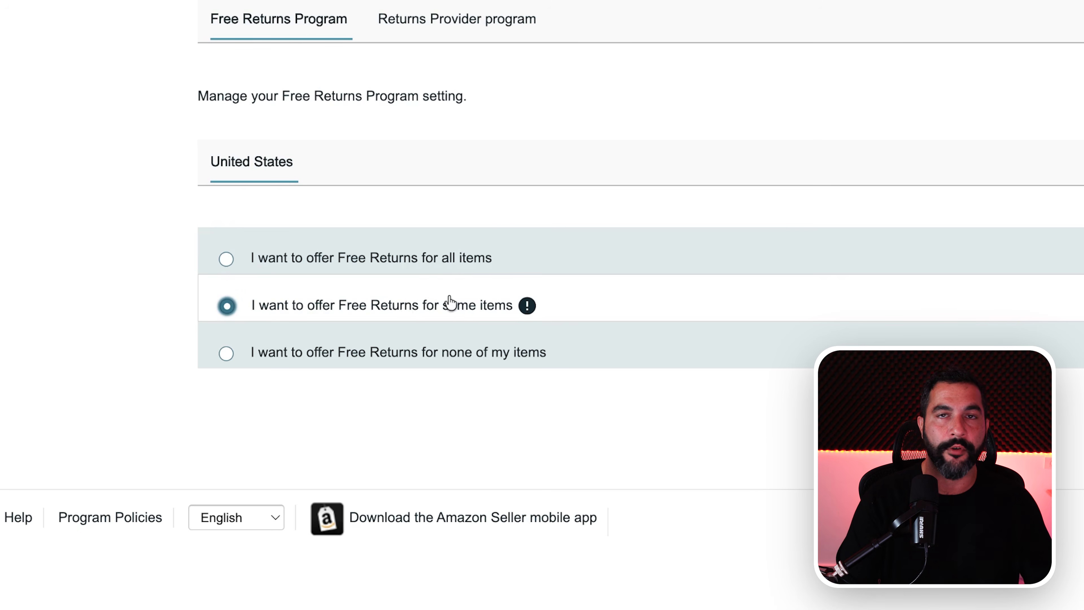
pyautogui.click(797, 257)
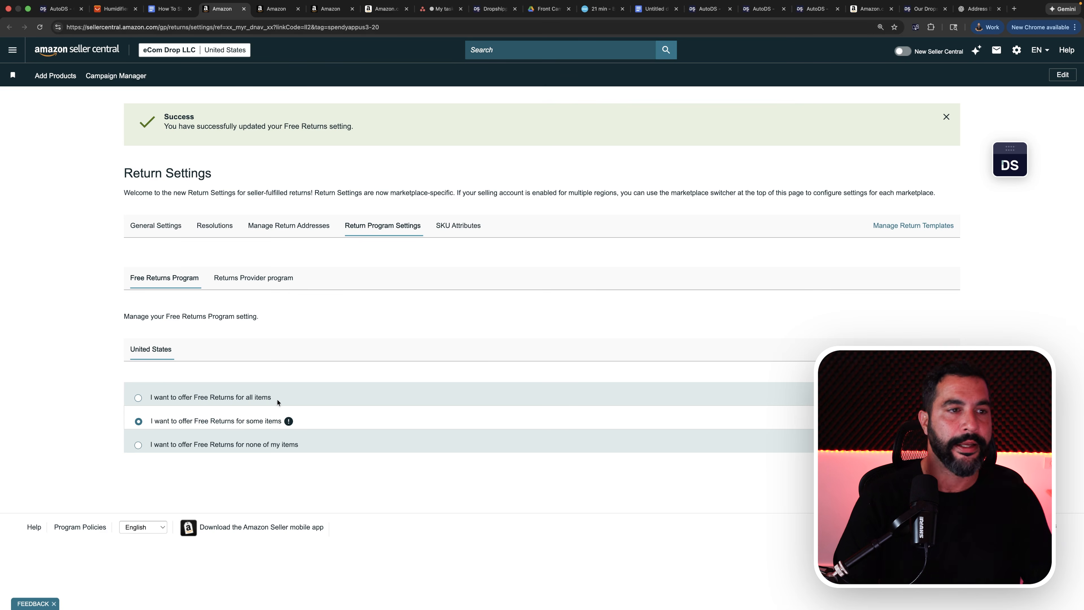
# Switch to the guide document and review the Create a Return Policy section, from general settings through return addresses to the Free Returns Program.
pyautogui.click(171, 13)
pyautogui.click(502, 240)
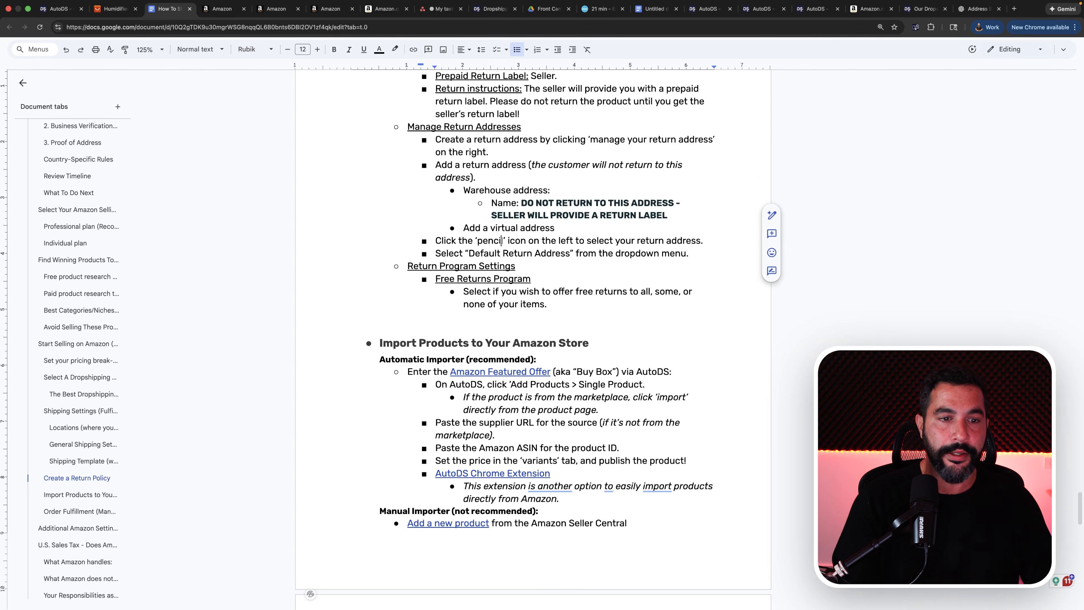
pyautogui.scroll(1, 501, 241)
pyautogui.moveTo(551, 329); pyautogui.dragTo(452, 240)
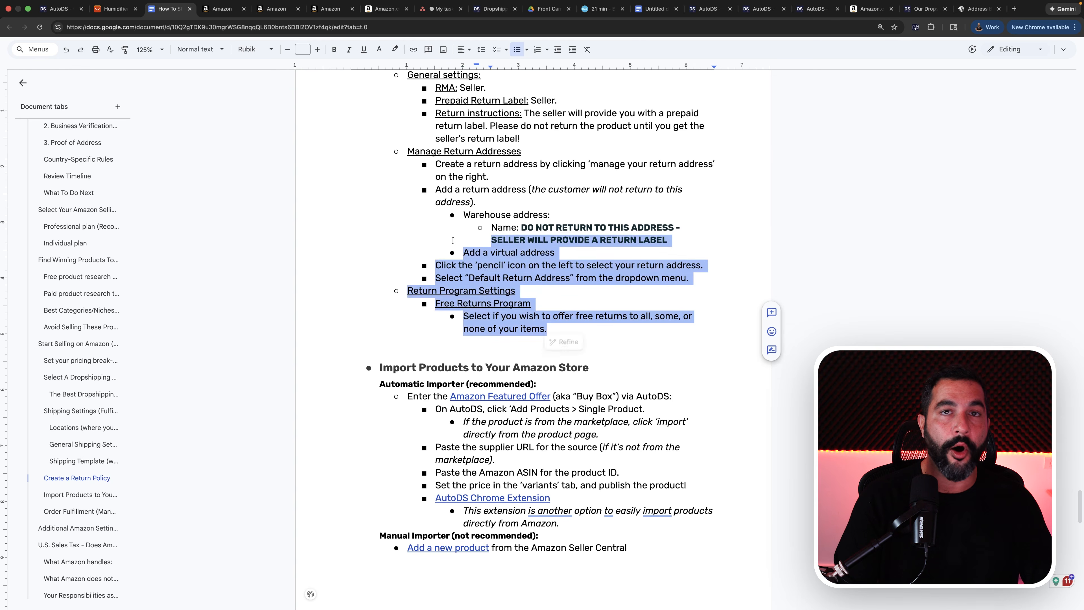
pyautogui.scroll(4, 453, 240)
pyautogui.click(453, 238)
pyautogui.scroll(3, 453, 239)
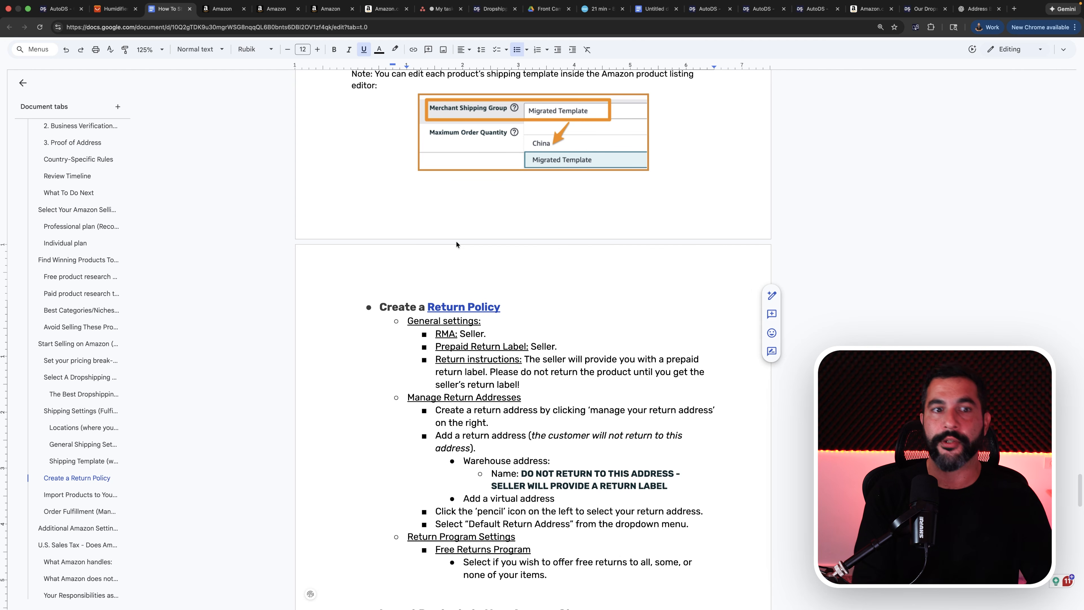
pyautogui.scroll(-5, 456, 246)
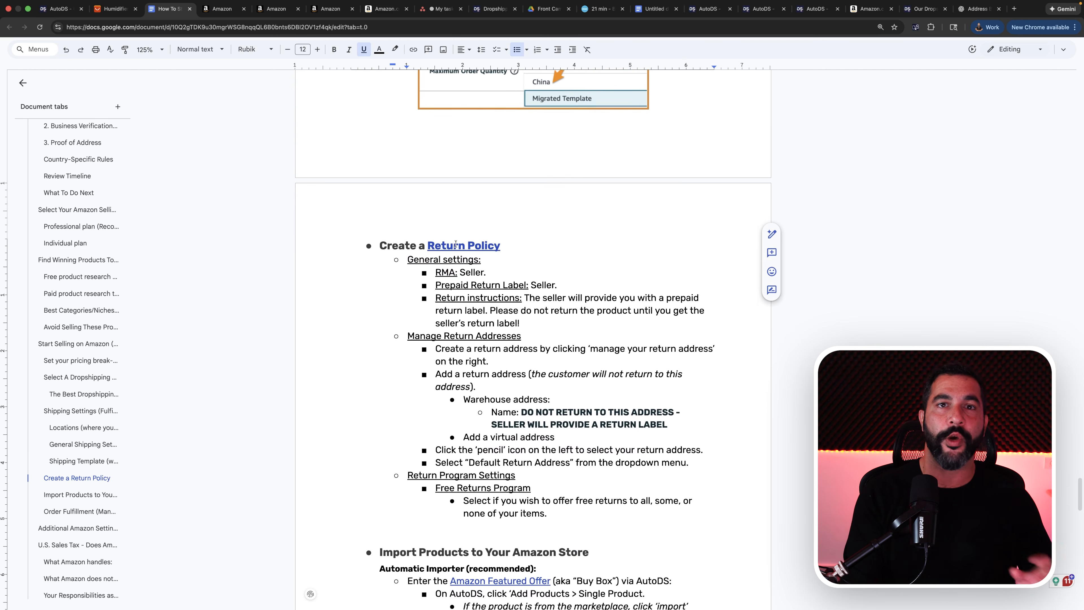
pyautogui.scroll(2, 454, 244)
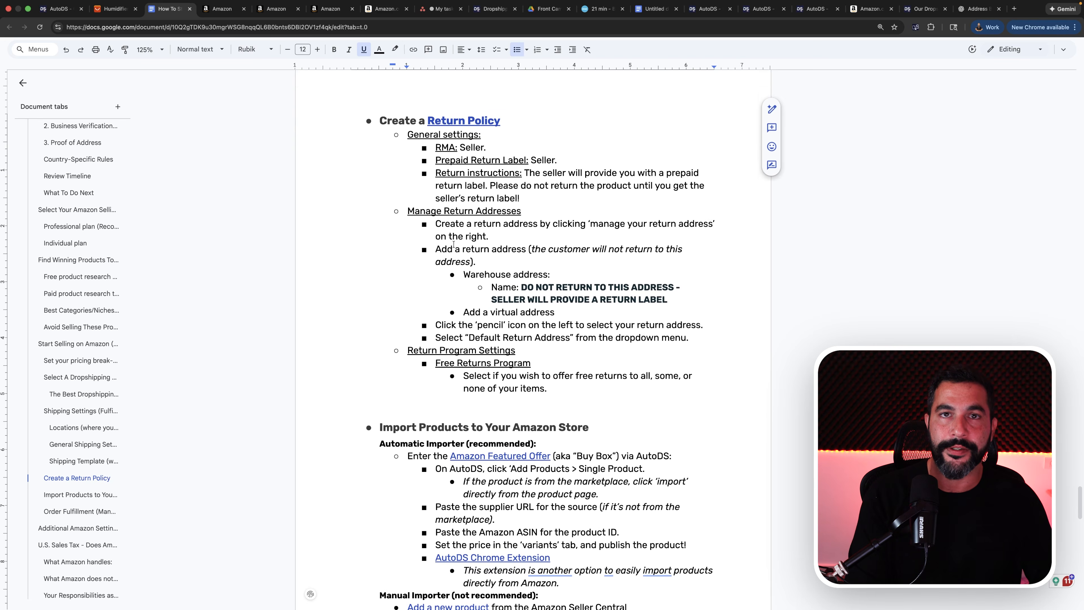